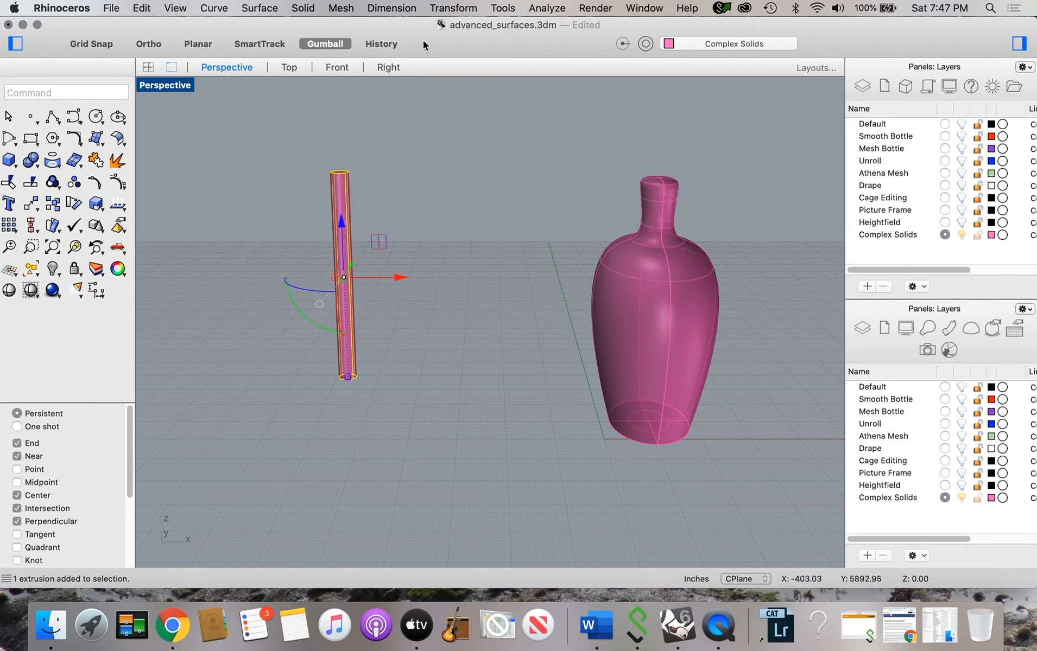
Step: Start a rectangular array of the selected cylinder with 5 copies in X, 5 in Y and 1 in Z
left_click(454, 7)
mouse_move(459, 171)
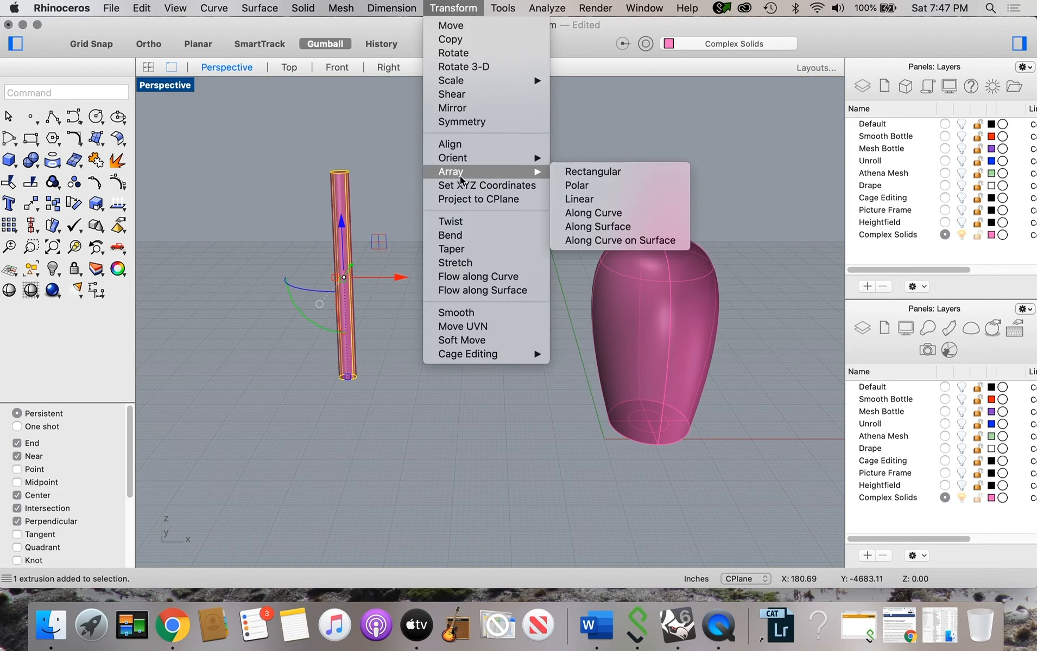
left_click(570, 172)
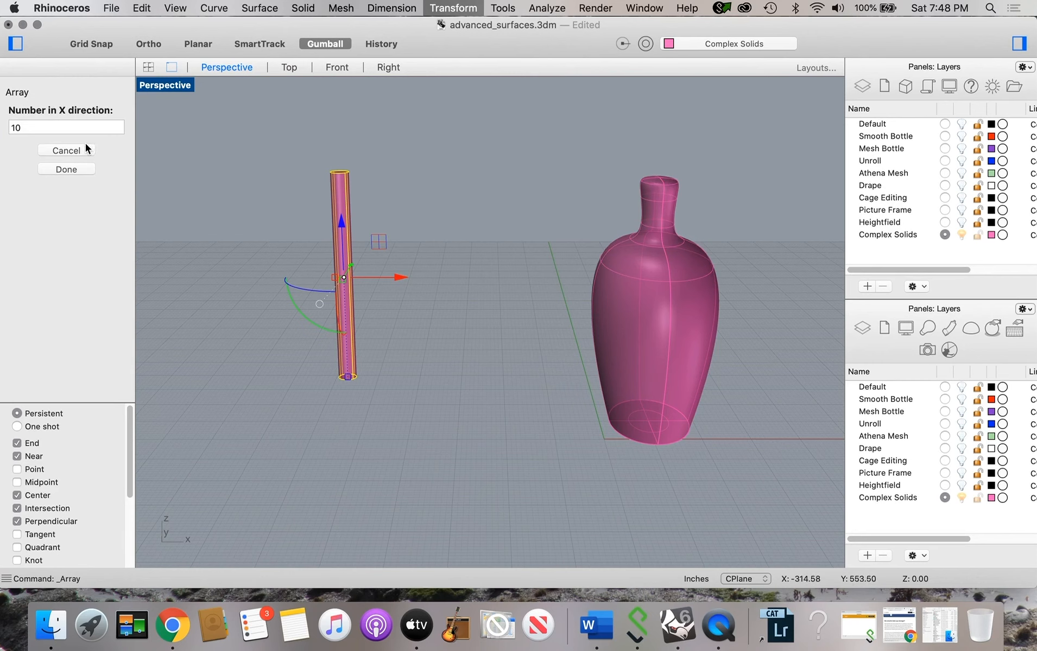
left_click(34, 133)
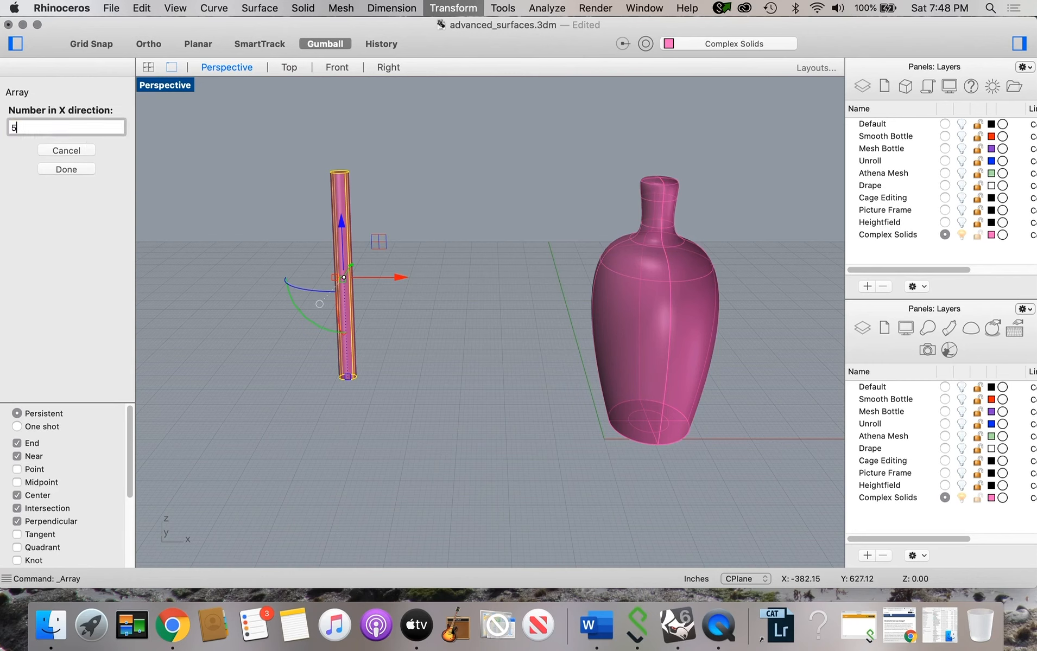
key("Return")
left_click_drag(32, 127, 9, 131)
type("5")
key("Return")
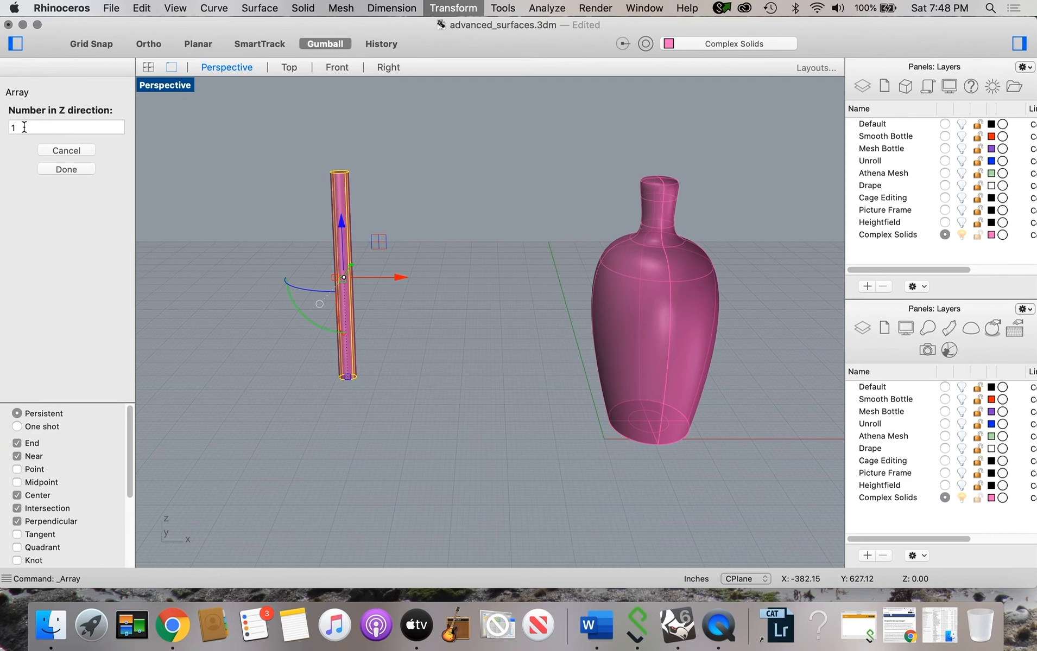
key("Return")
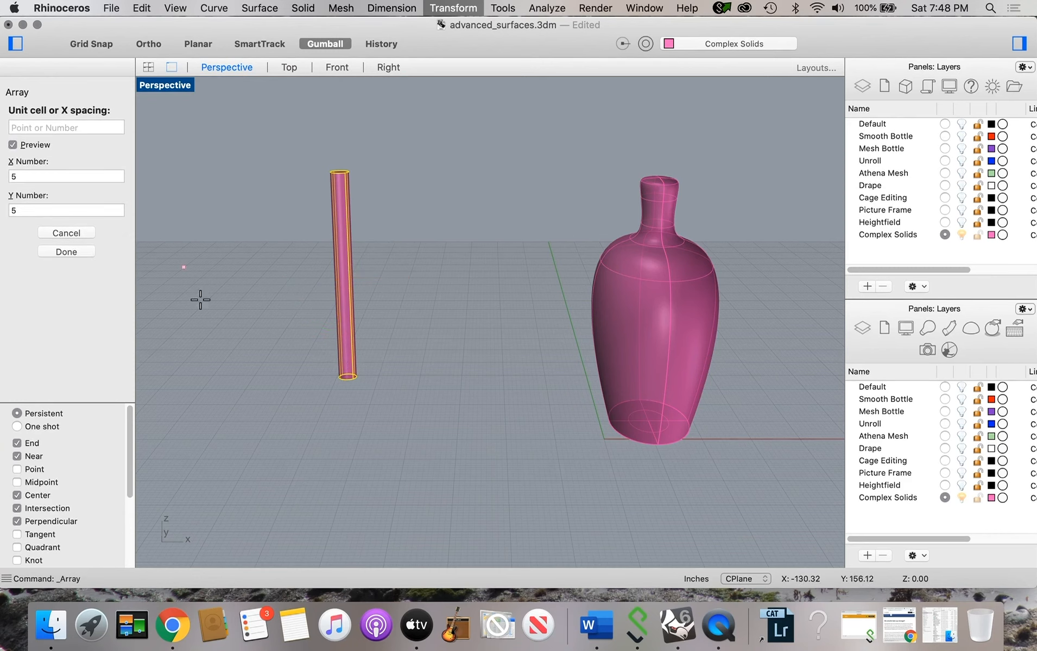
Step: Define the array's unit cell from the cylinder's base in the top view, spaced about 5.31 in X and -5.61 in Y, and accept it
left_click(343, 377)
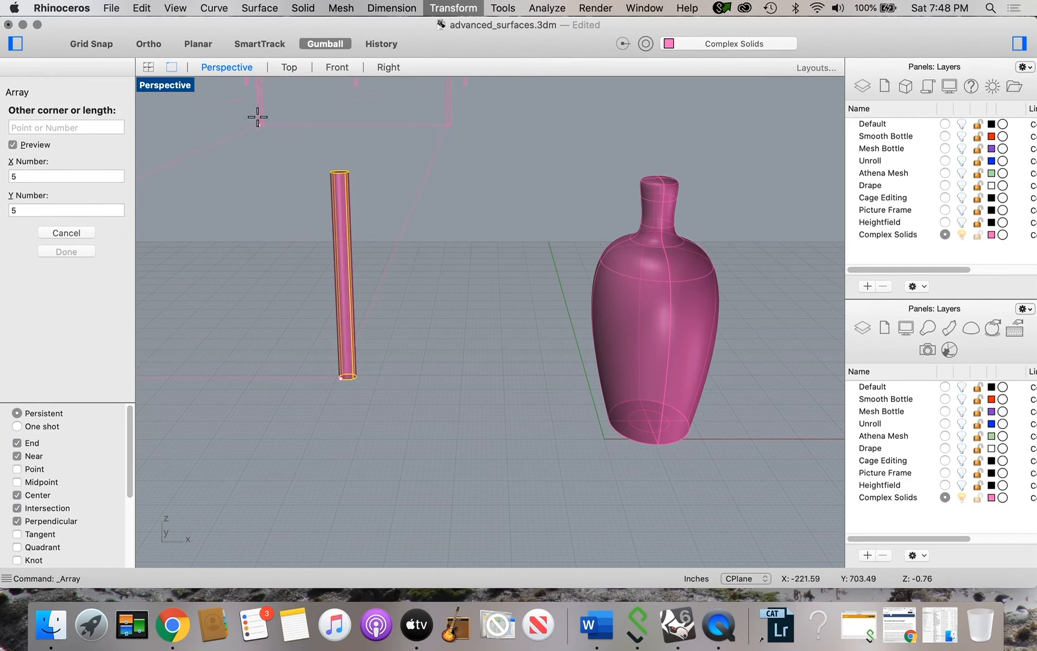
left_click(289, 67)
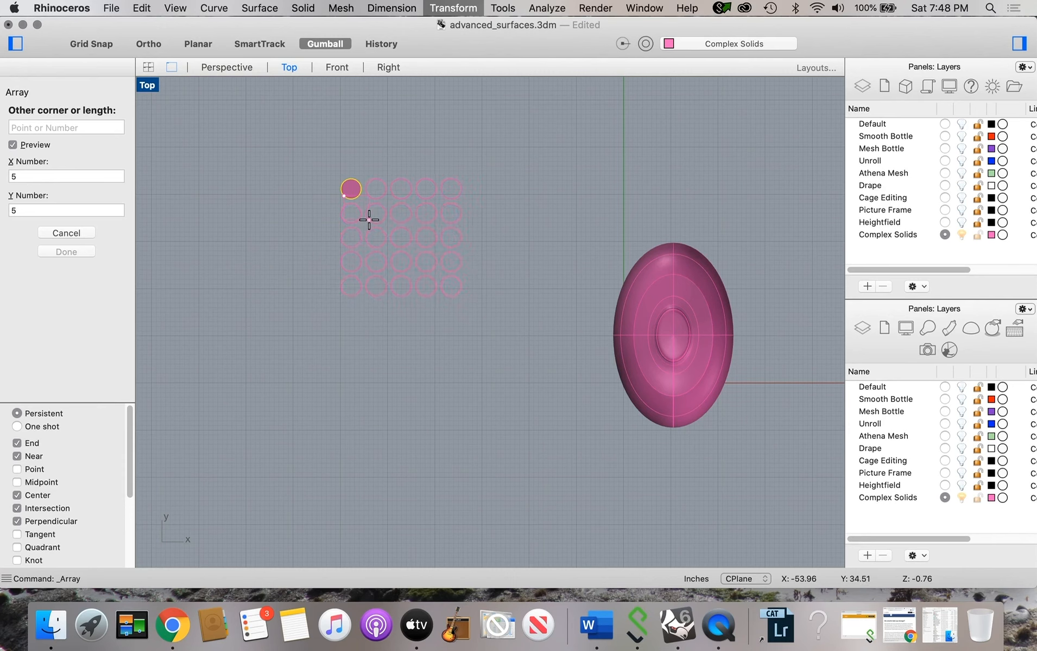
left_click(369, 220)
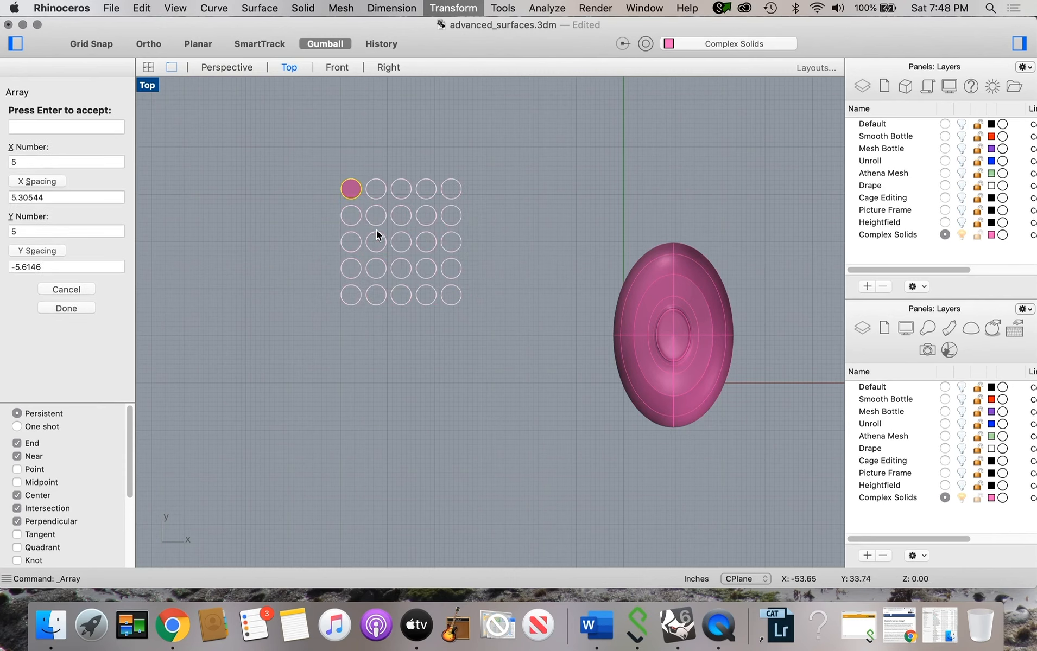
key("Return")
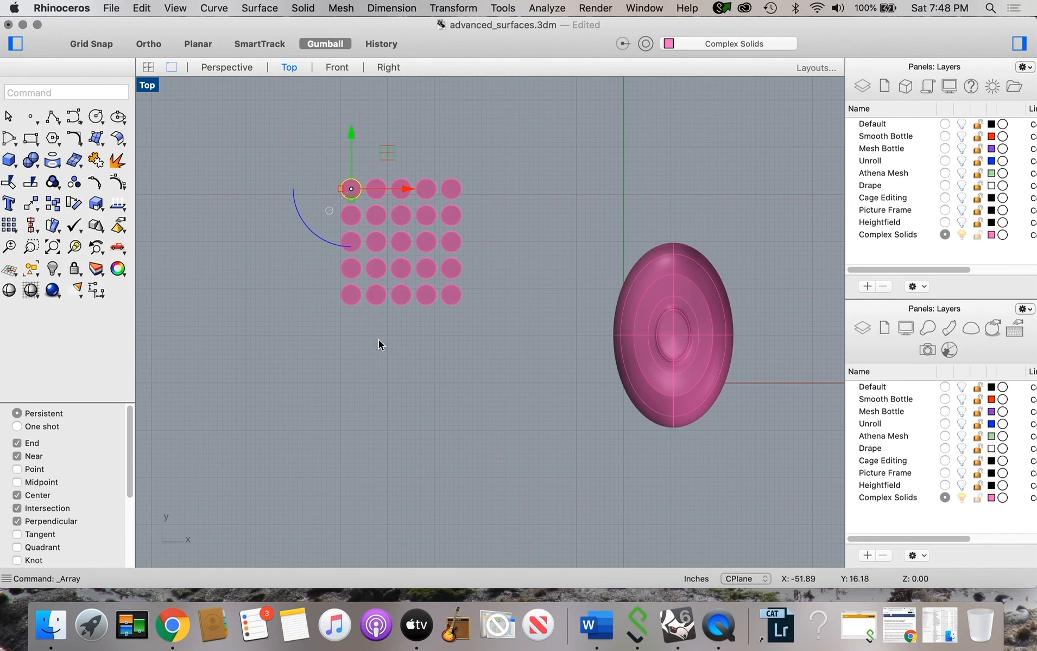
left_click(233, 69)
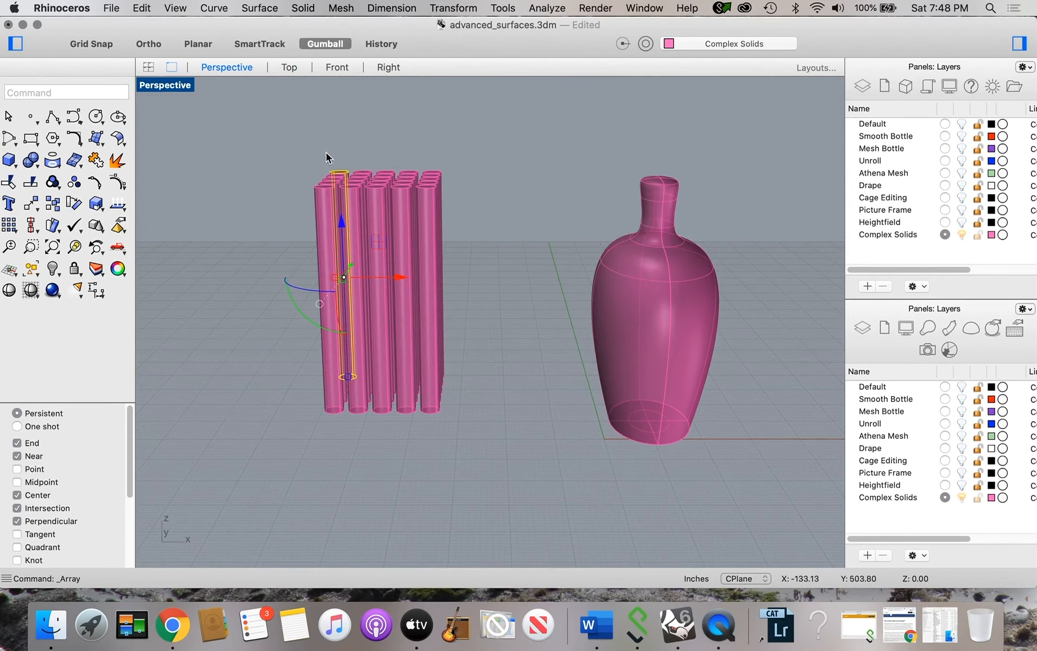
Step: Group all 25 arrayed cylinders and check that they select as one object
left_click(247, 246)
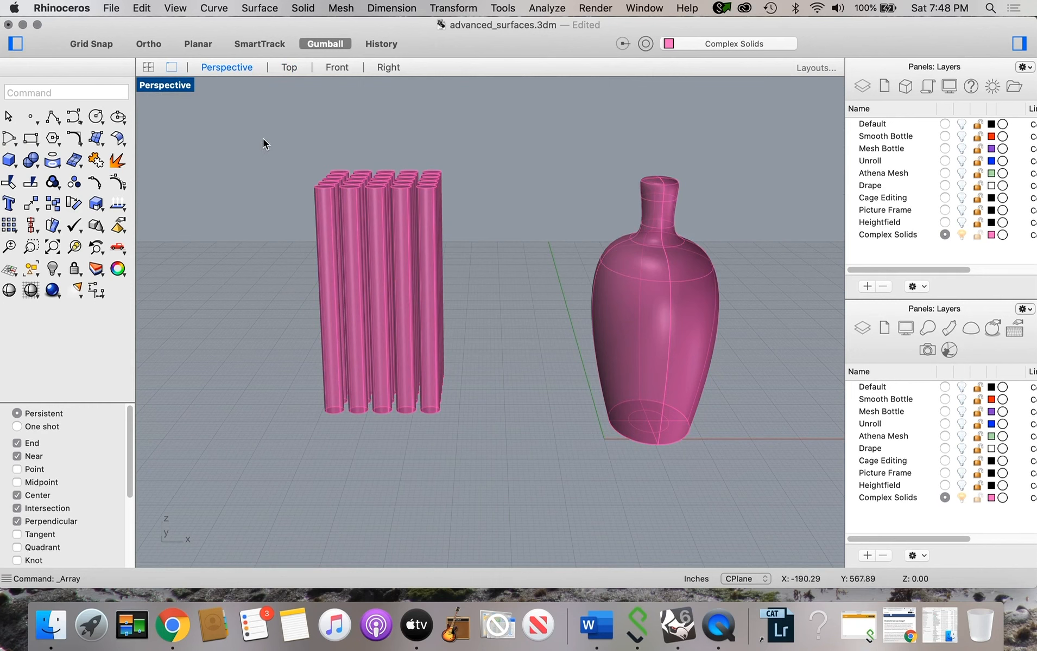
left_click_drag(262, 133, 496, 437)
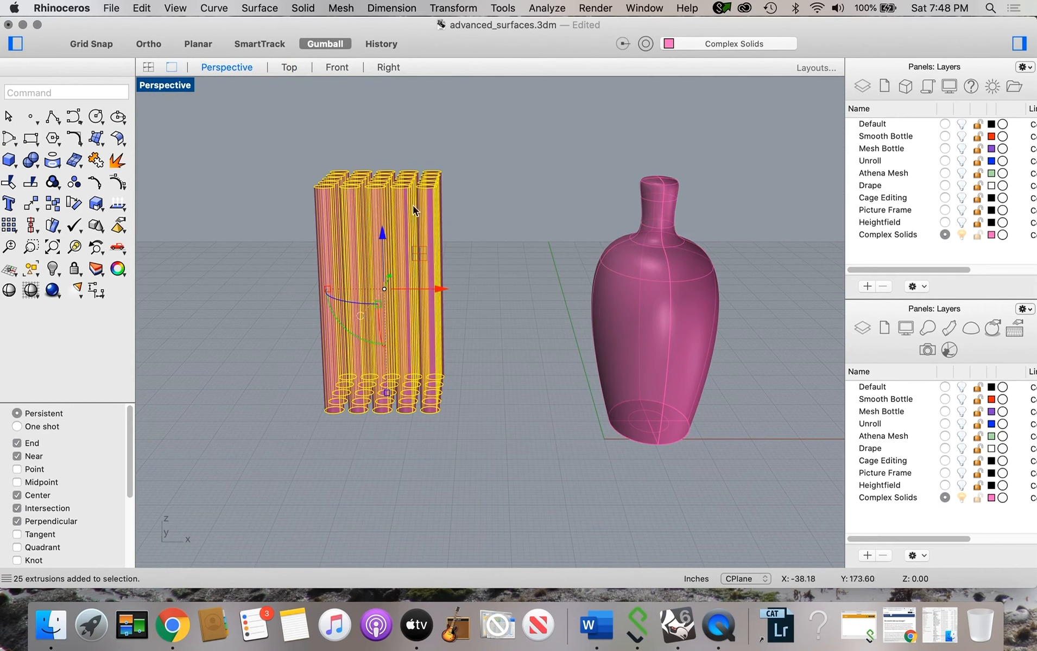
left_click(151, 10)
mouse_move(255, 216)
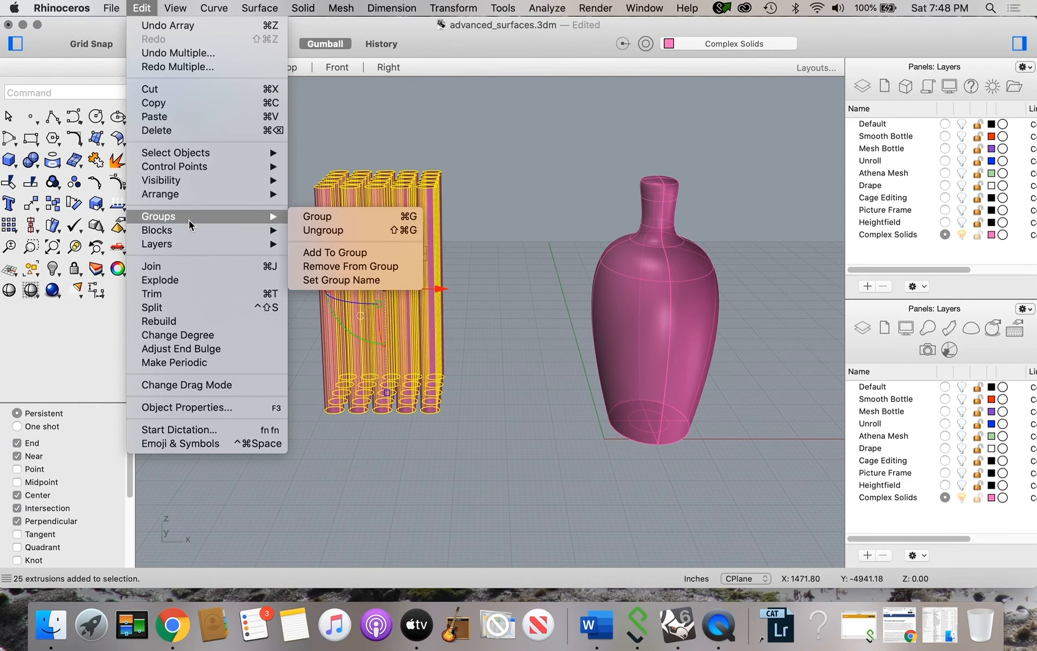
left_click(307, 217)
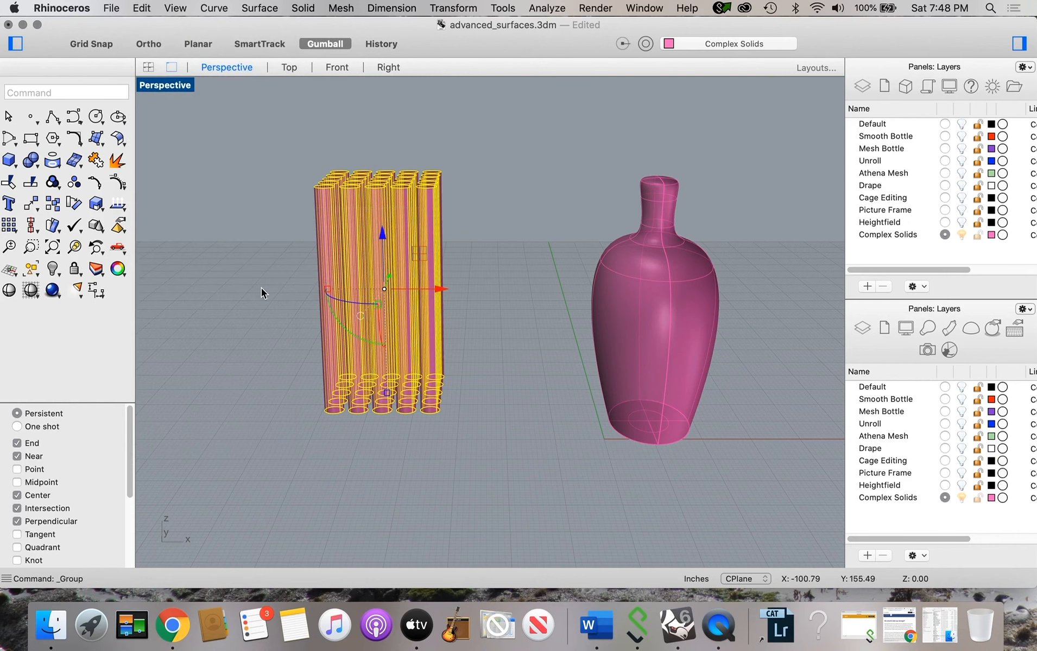
left_click(260, 287)
left_click(319, 225)
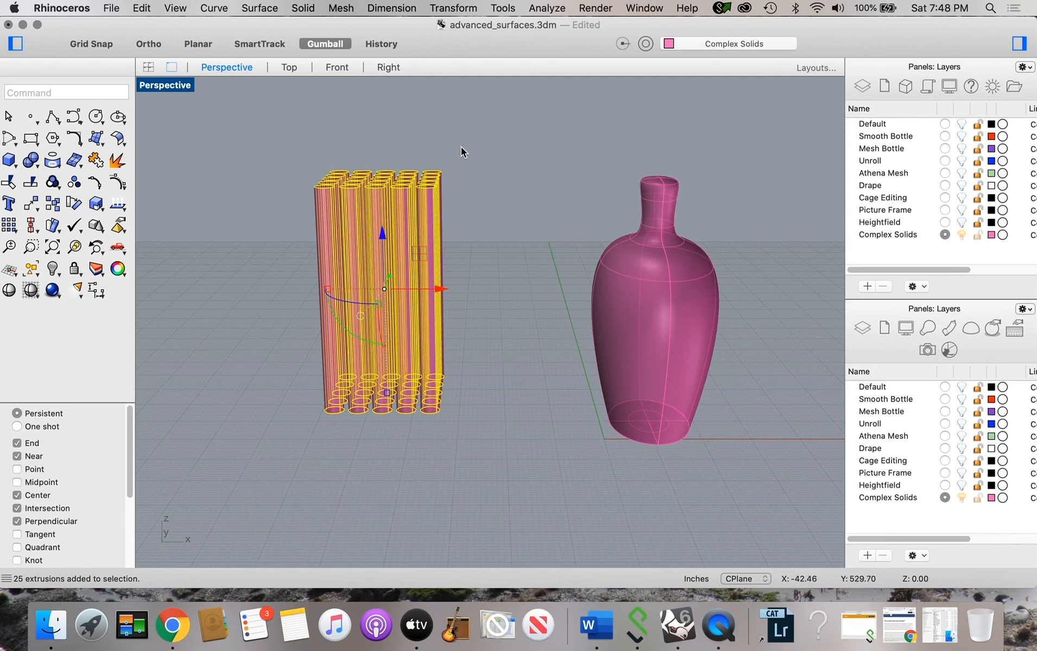
left_click(476, 325)
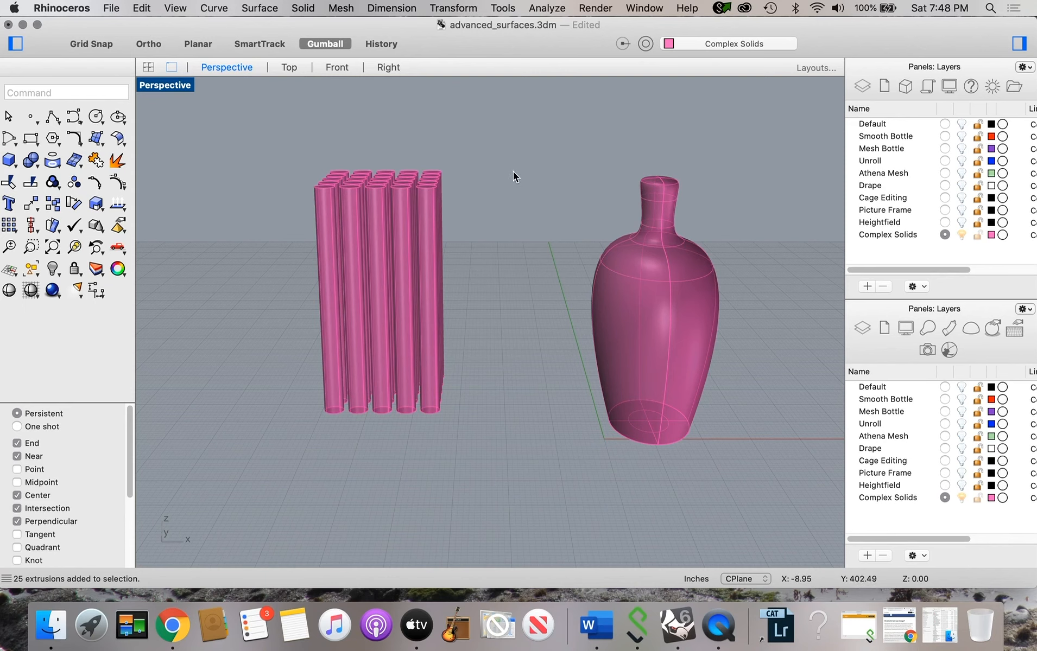
Step: Create a box cage around the cylinder group, taller than the cylinders, with 4 points and degree 3 in X, Y and Z
left_click(445, 8)
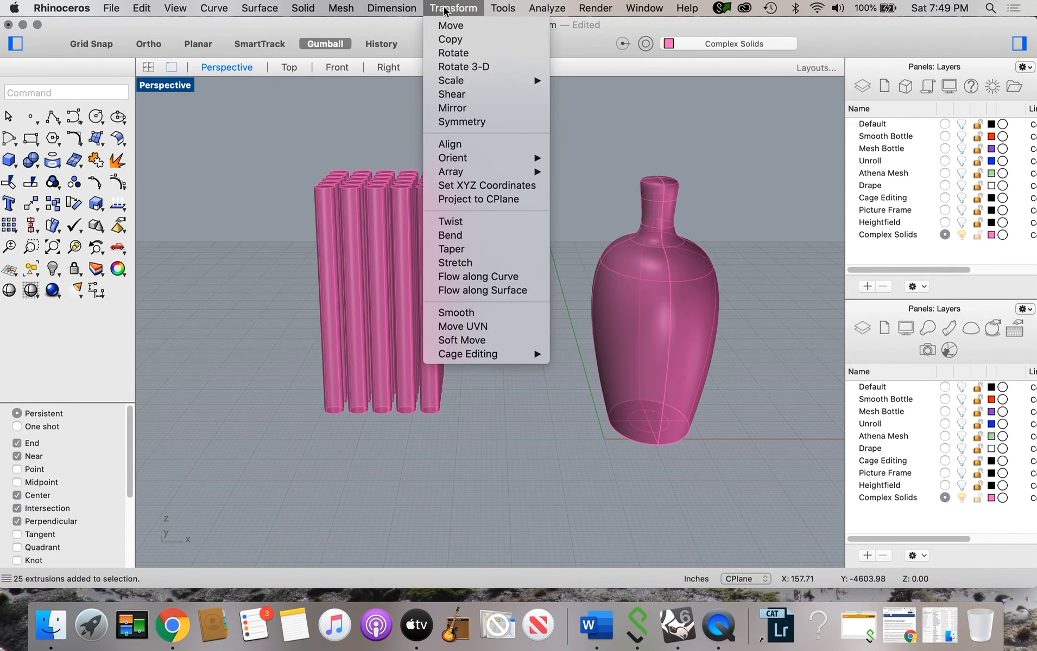
mouse_move(469, 357)
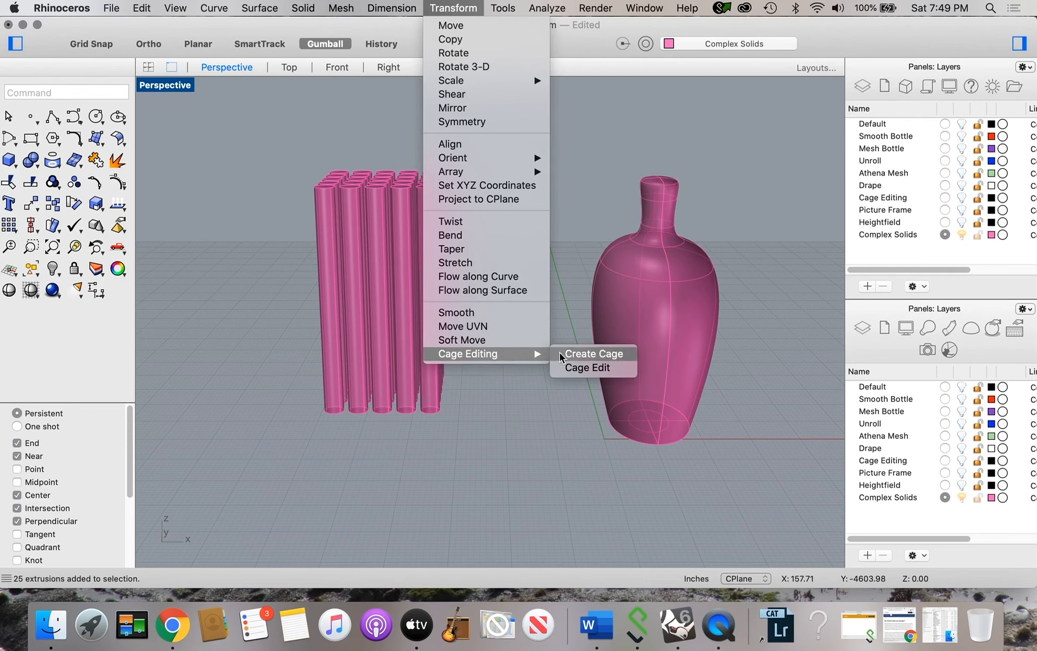
left_click(586, 354)
left_click(296, 70)
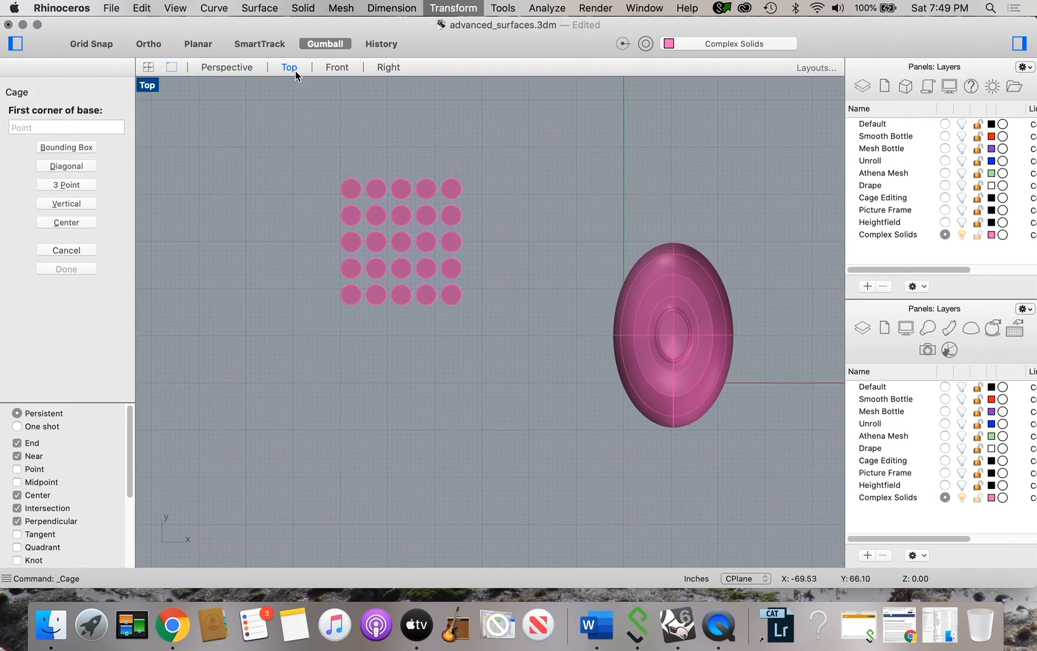
left_click(327, 161)
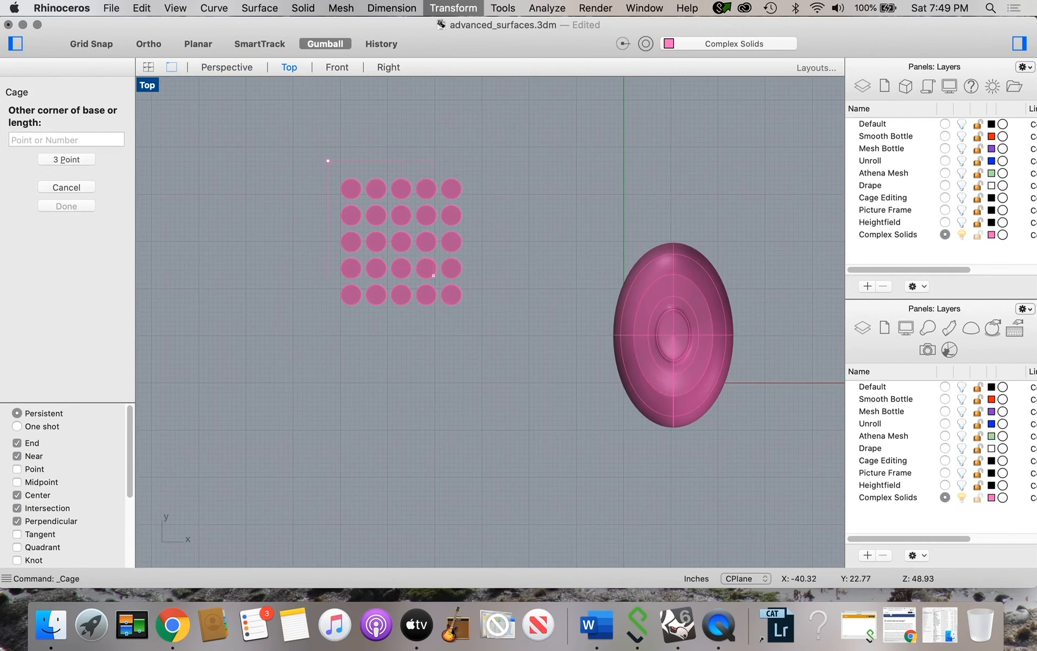
left_click(477, 320)
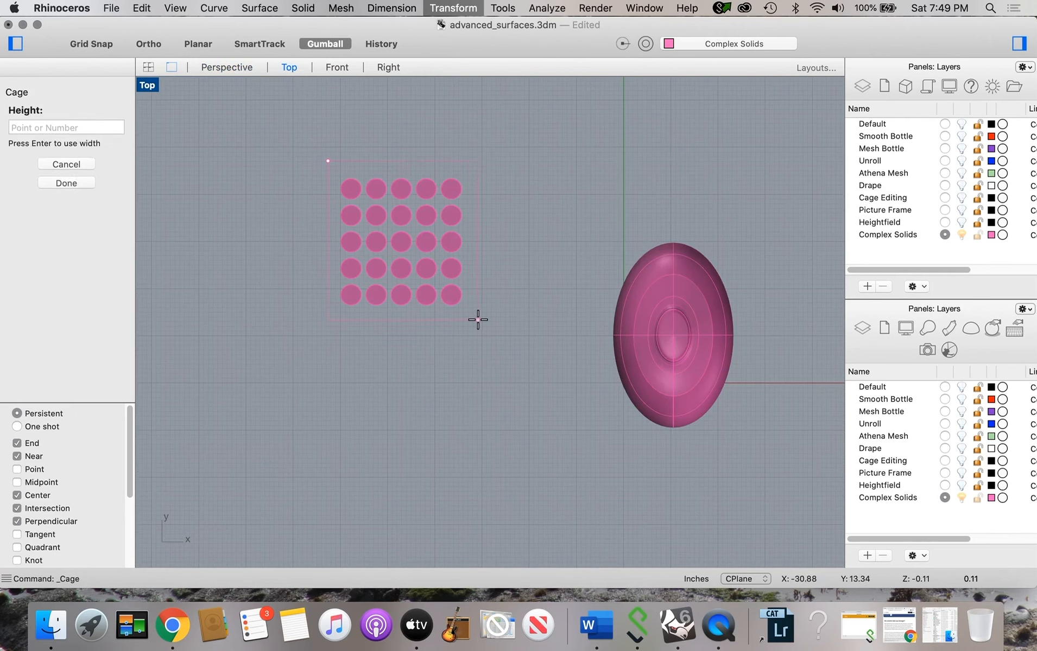
left_click(333, 67)
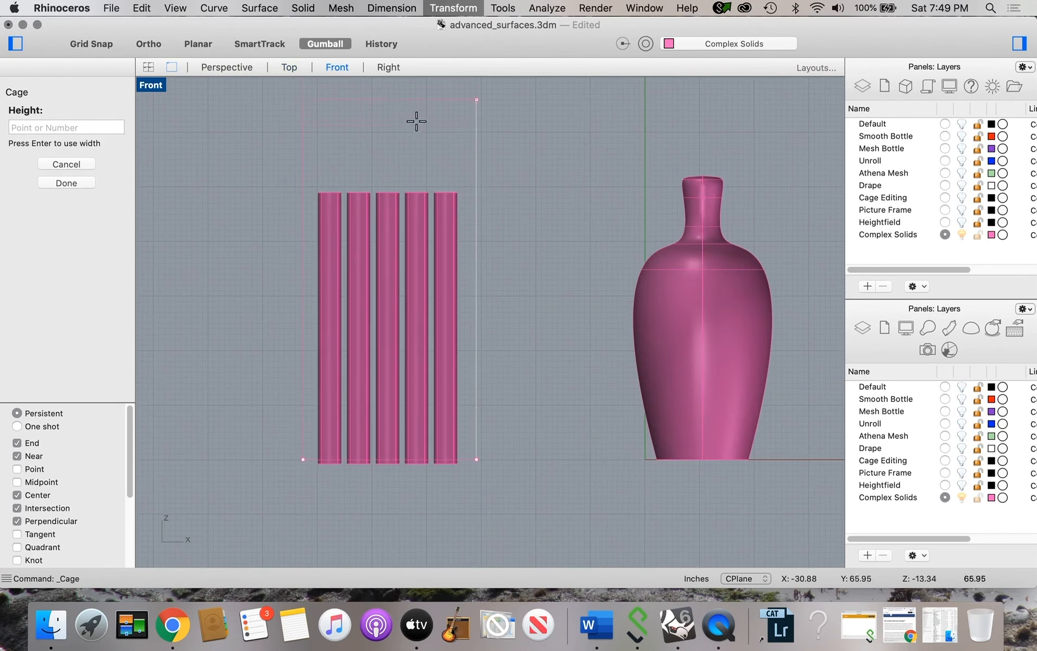
left_click(442, 149)
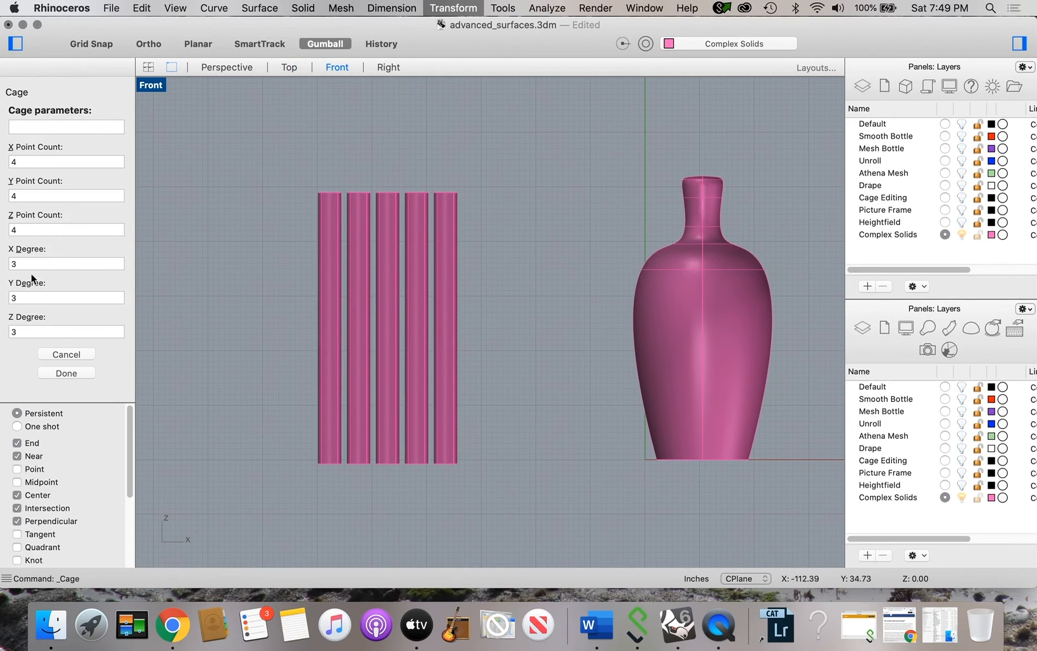
left_click(59, 372)
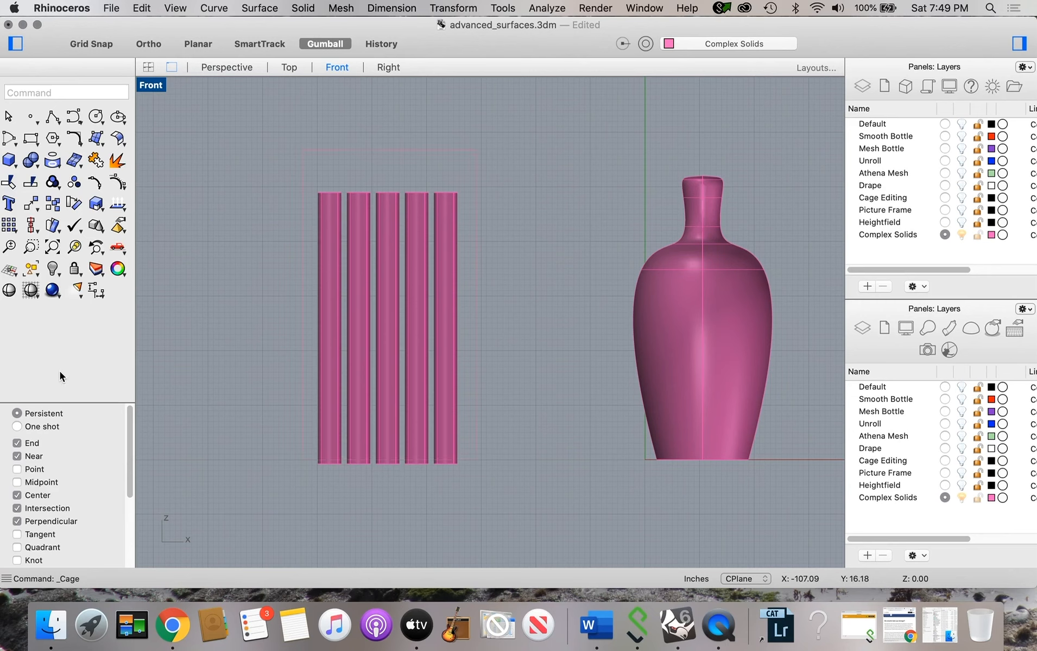
Step: Move the cage down in the front view so it extends past both ends of the cylinders
left_click(362, 151)
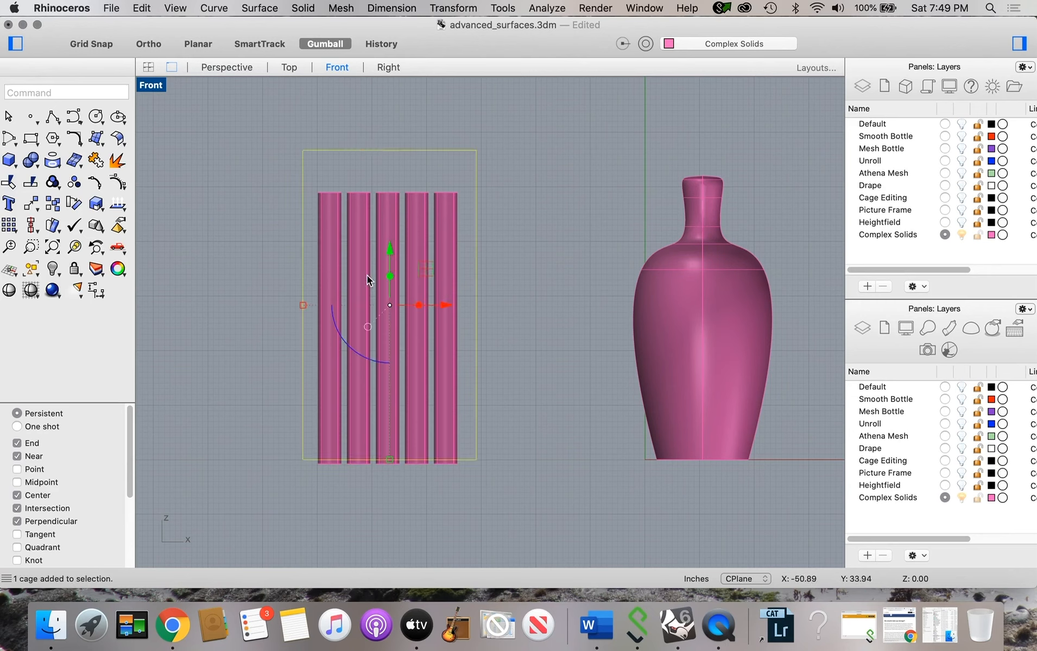
left_click_drag(389, 251, 391, 268)
left_click(408, 130)
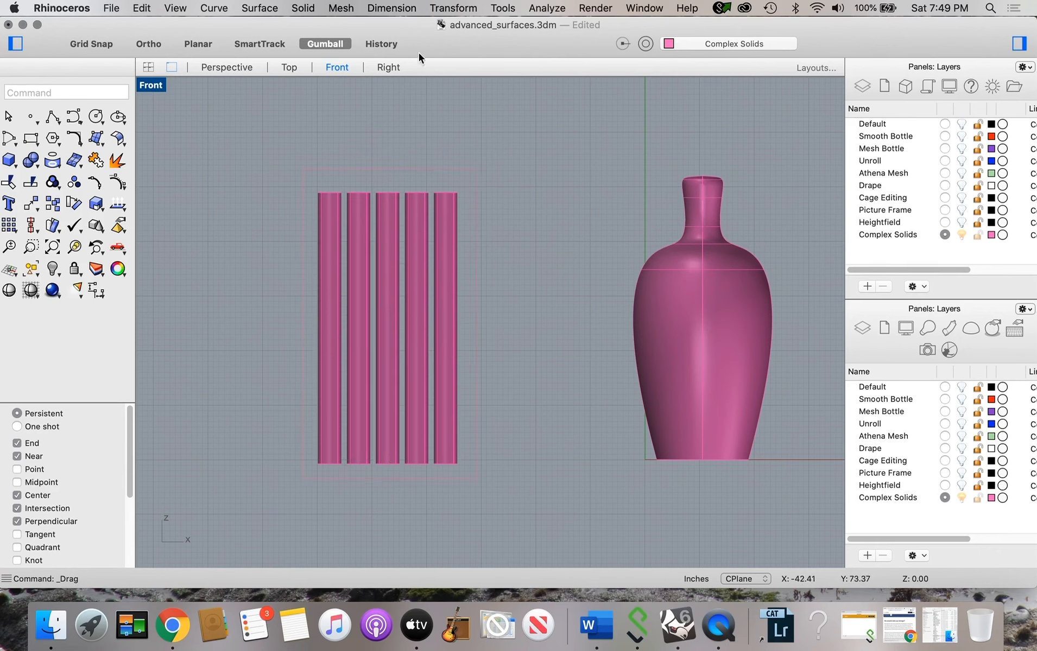
Step: Apply Cage Edit with the cylinder group as captive objects, the box cage as control object and the Global region
left_click(462, 8)
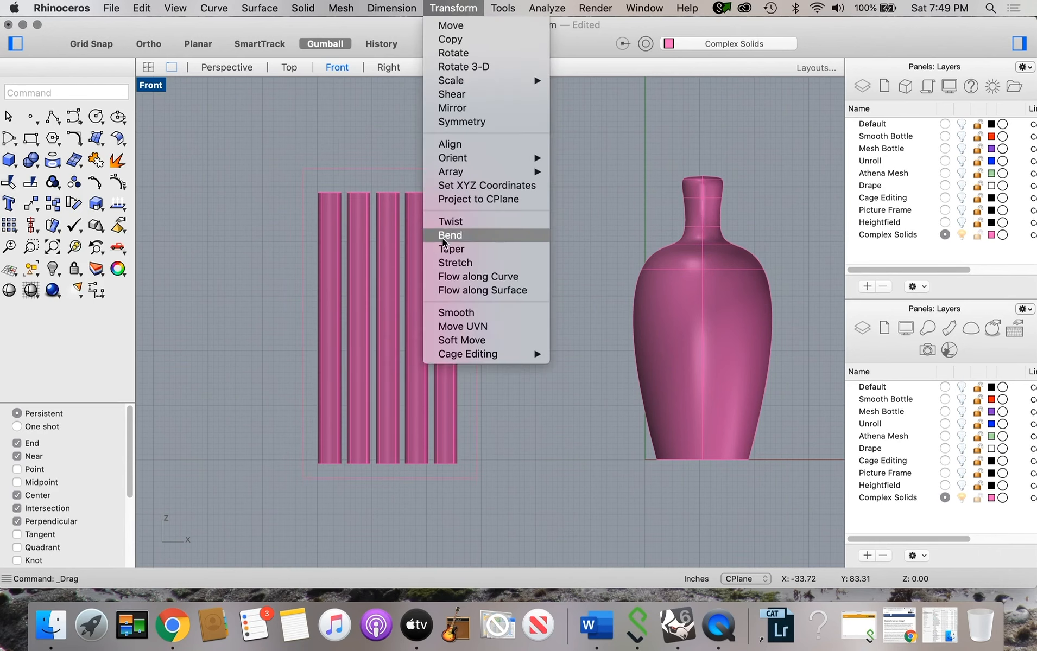
mouse_move(458, 353)
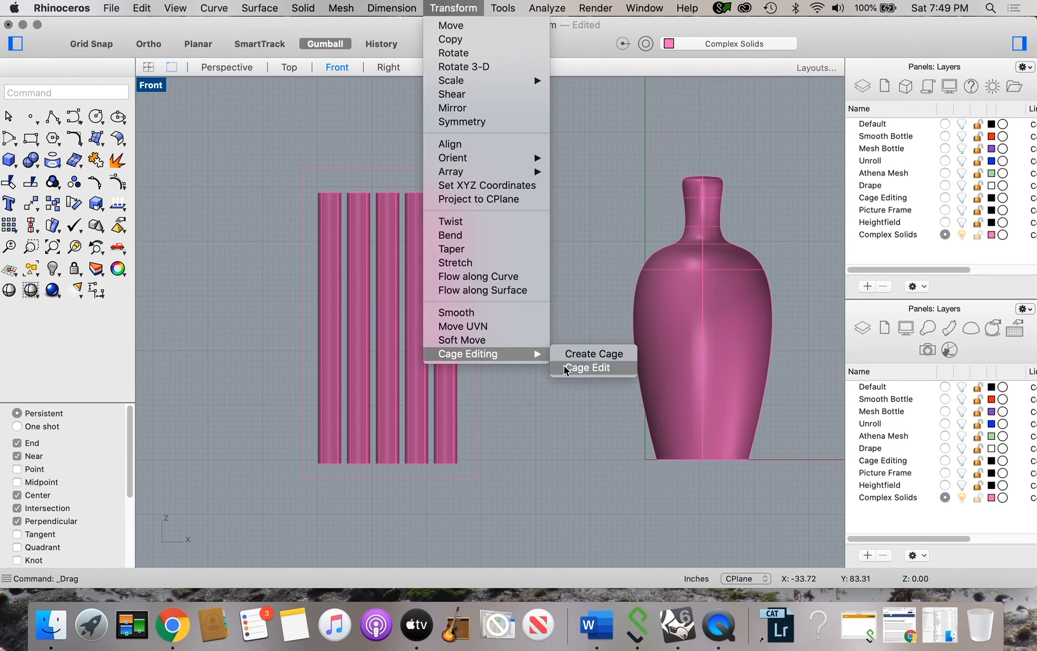
left_click(565, 369)
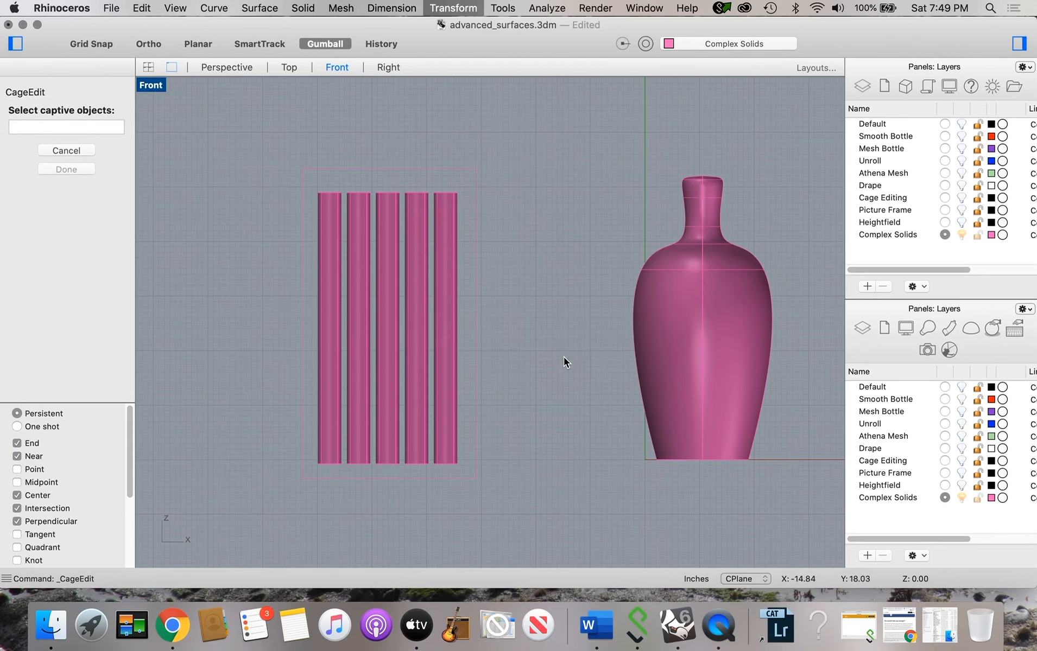
left_click(326, 212)
left_click_drag(314, 182, 463, 469)
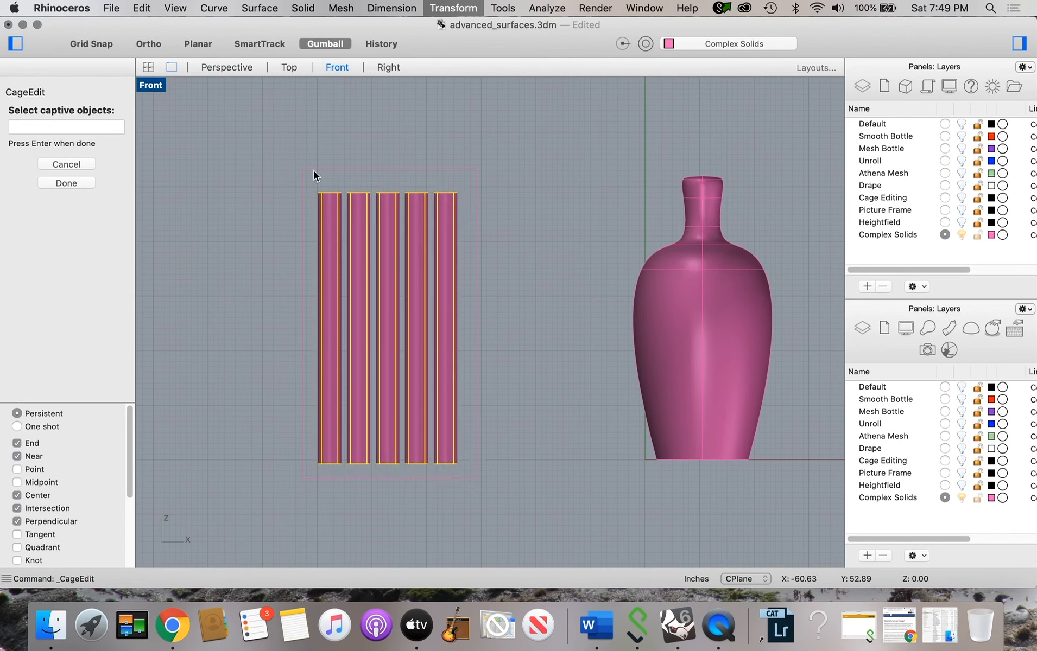
key("Return")
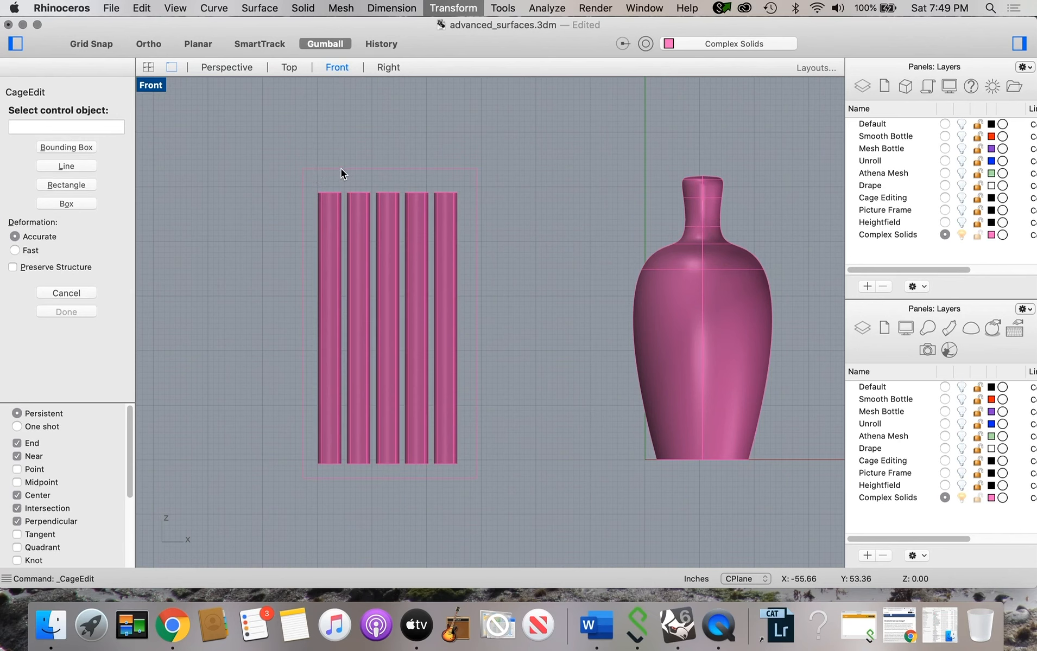
left_click(340, 169)
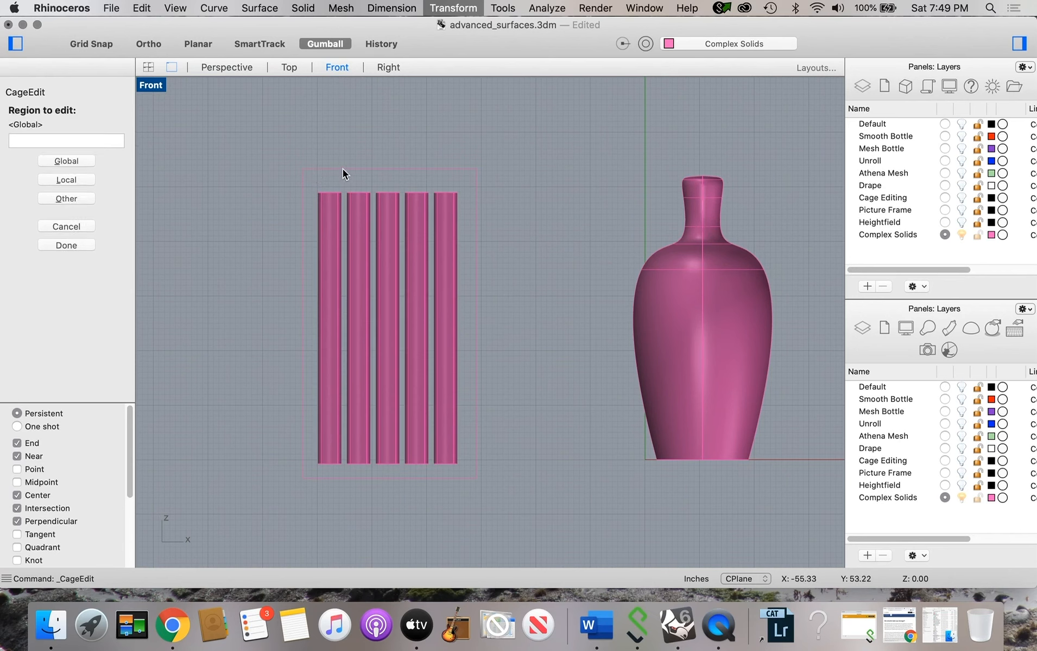
left_click(85, 158)
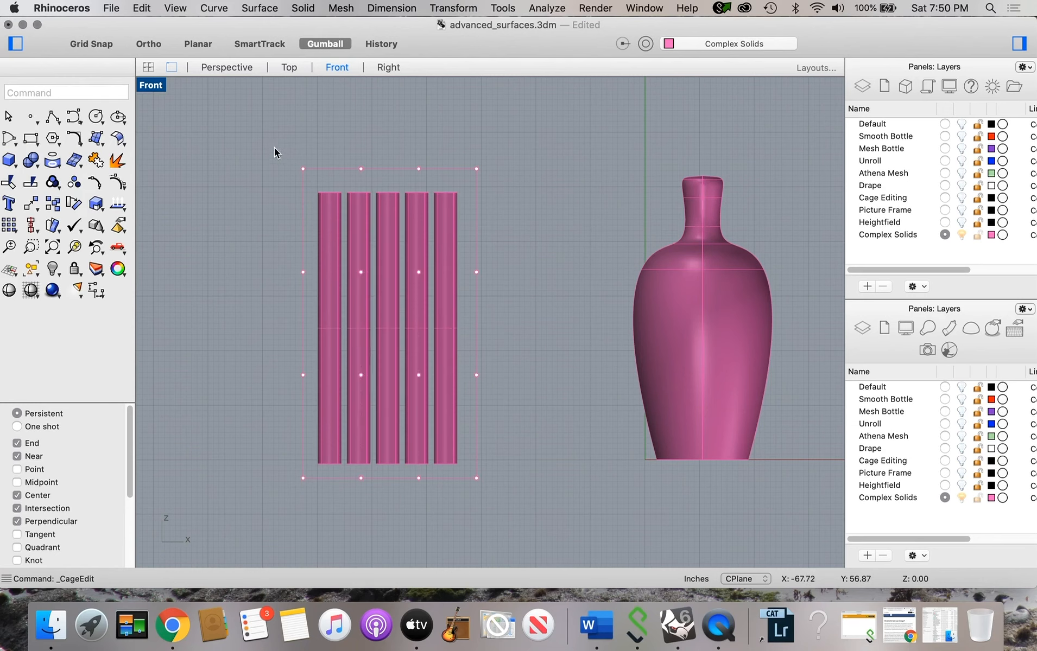
Step: Move three top corner cage points inward in the perspective view to round off the upper end of the cylinder bundle
left_click(212, 66)
right_click_drag(307, 426, 266, 469)
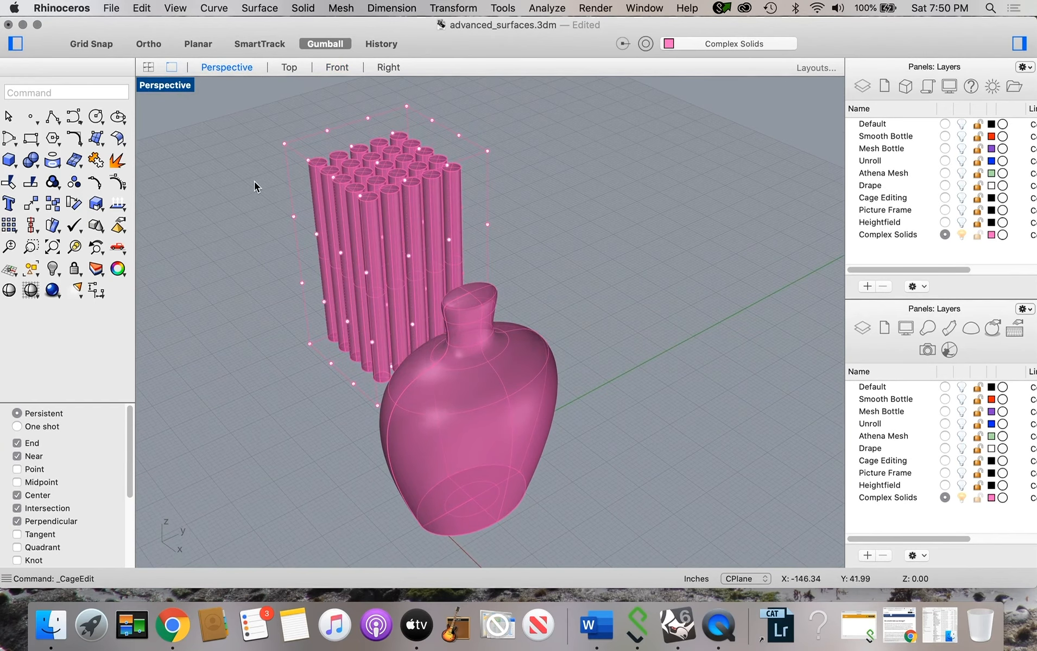
left_click(284, 144)
left_click(327, 165)
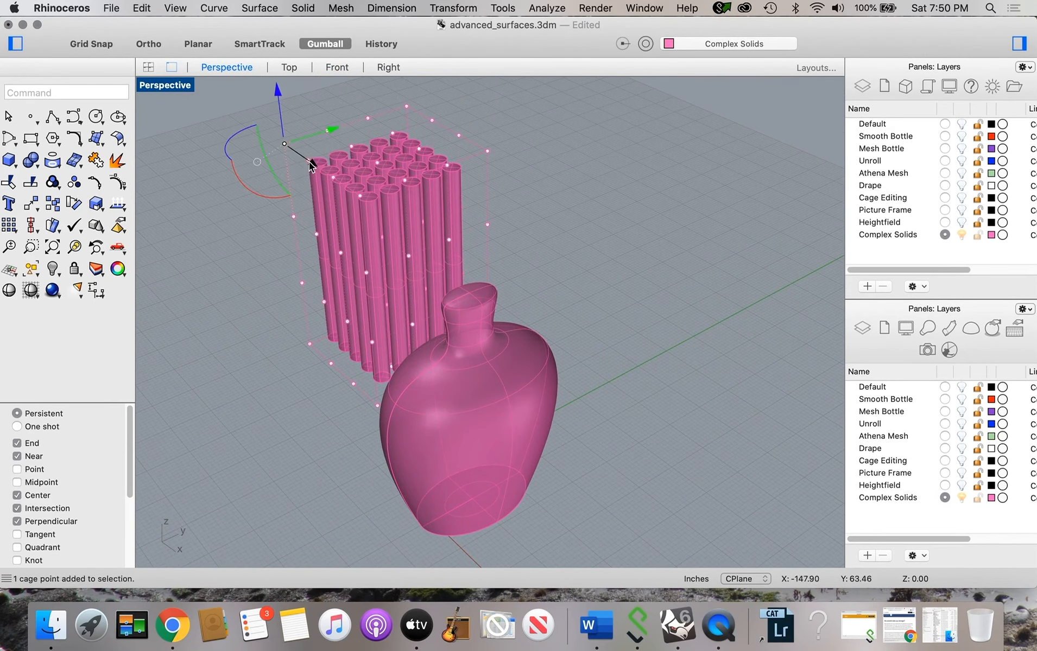
left_click_drag(336, 129, 368, 167)
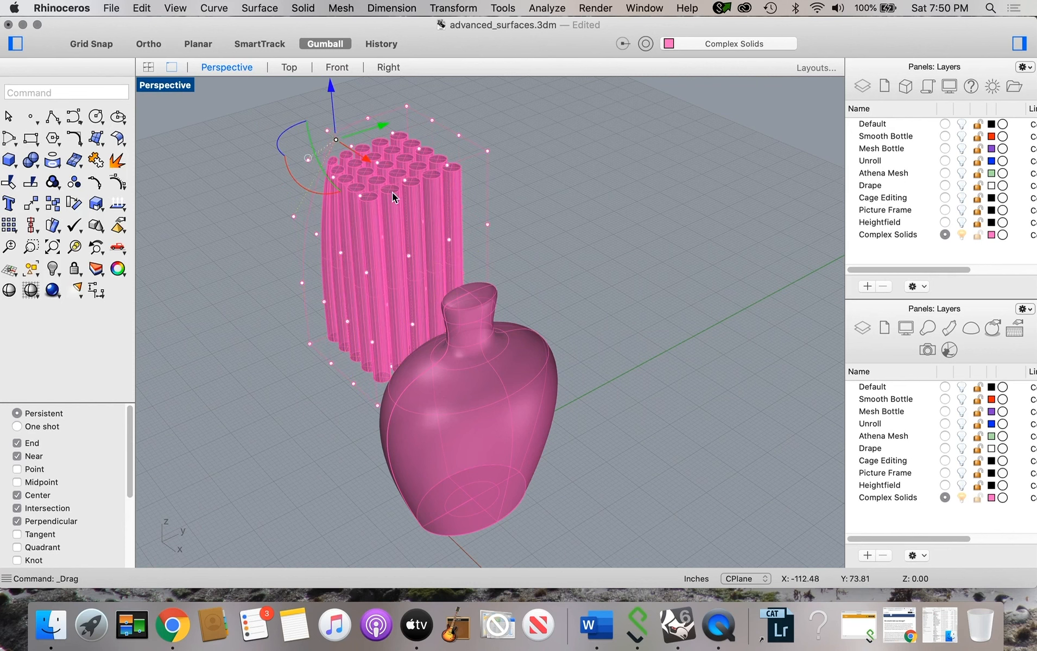
left_click(487, 151)
left_click_drag(511, 145, 474, 160)
left_click(360, 196)
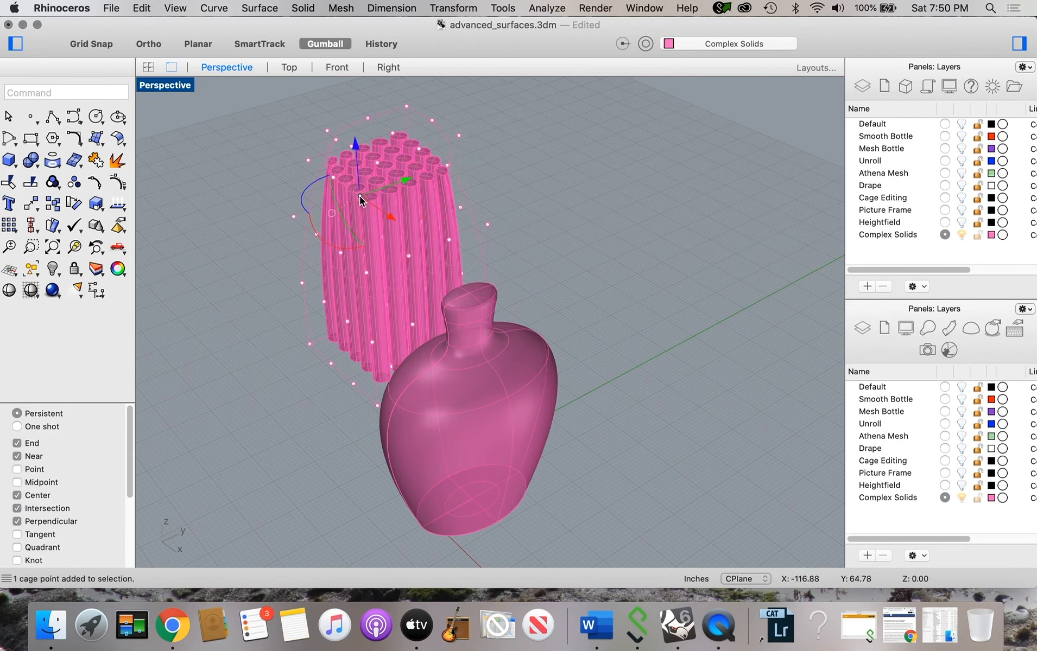
left_click_drag(388, 216, 330, 208)
Step: Select the whole top layer of cage points and rotate it about the vertical axis to twist the cylinders
right_click_drag(412, 190, 478, 294)
right_click_drag(258, 210, 204, 111)
left_click_drag(364, 120, 551, 179)
right_click_drag(664, 237, 666, 295)
left_click_drag(417, 103, 457, 92)
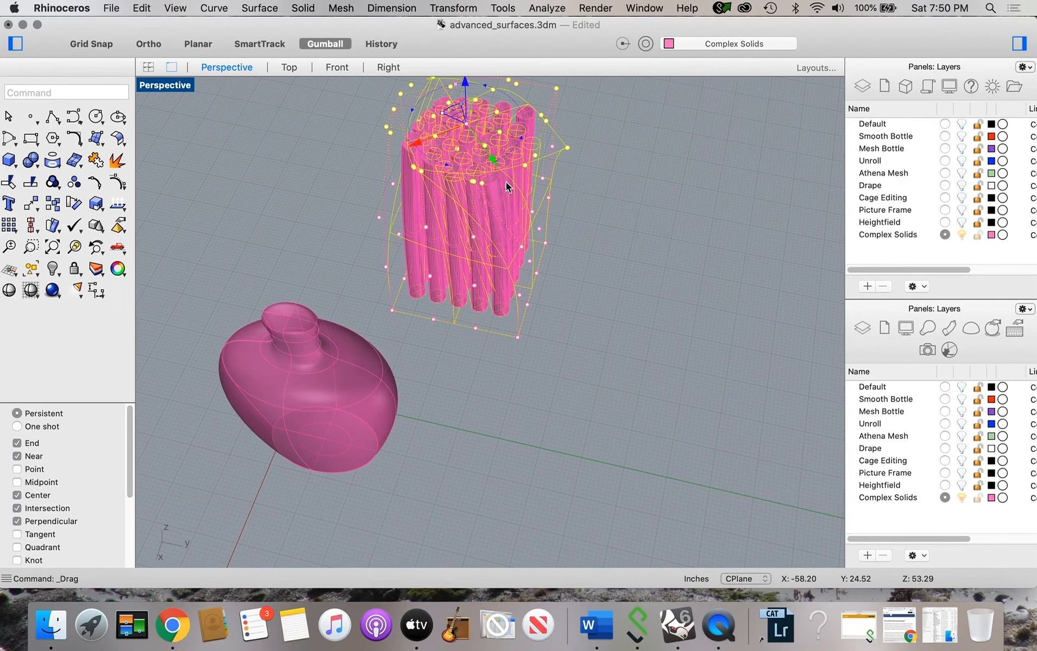
Step: Pull the lower-middle row of cage points on the side facing the bottle outward along X
right_click_drag(608, 285, 760, 223)
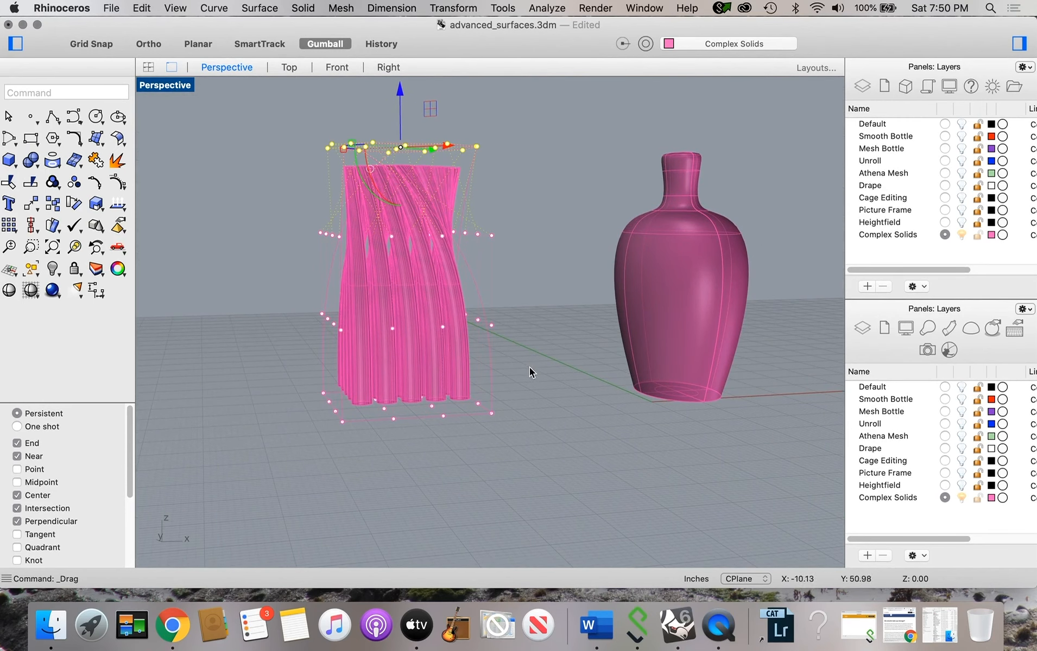
right_click_drag(525, 384, 531, 374)
left_click_drag(508, 274, 479, 329)
left_click_drag(545, 309, 579, 324)
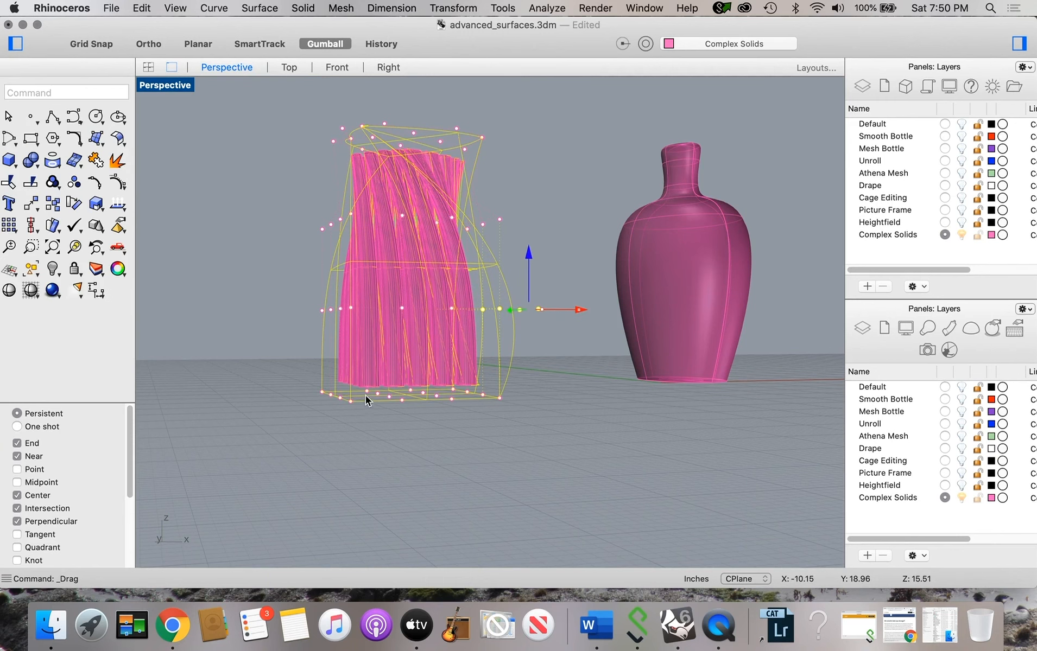
Step: Move the lower-middle cage points on the opposite side inward along Y and X to pinch the cylinders
right_click_drag(336, 405, 380, 437)
left_click_drag(329, 324, 411, 377)
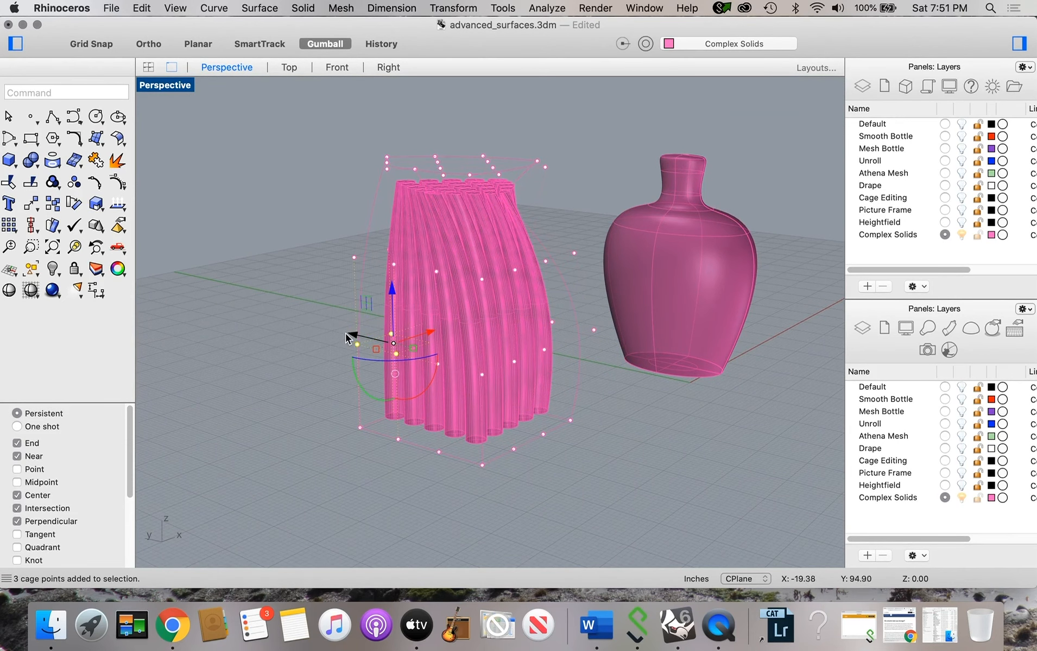
left_click_drag(349, 332, 382, 352)
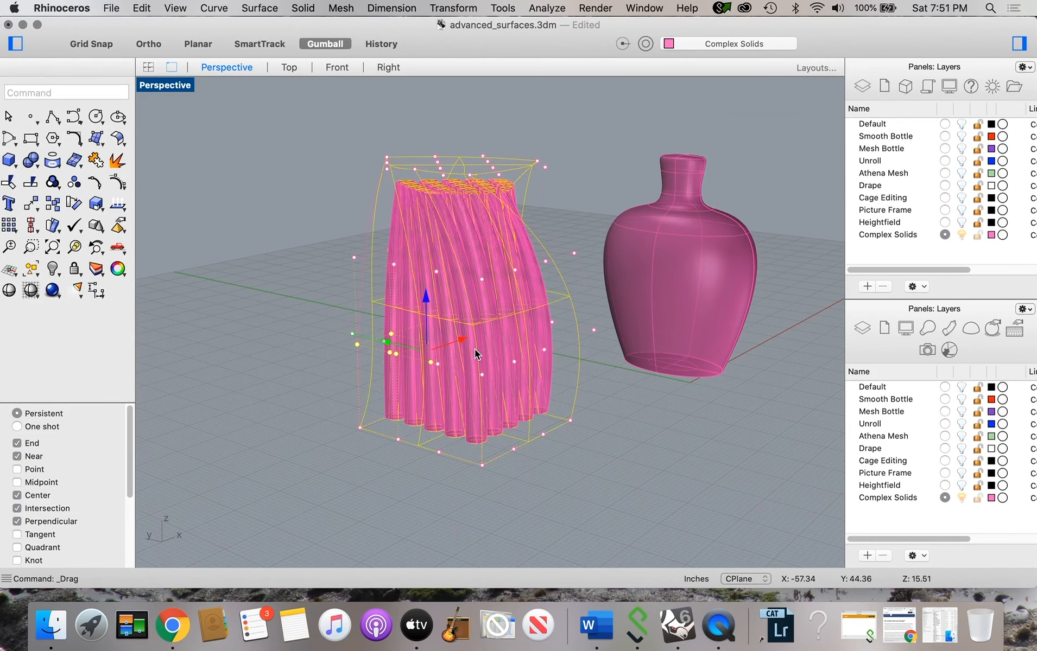
left_click_drag(461, 339, 490, 337)
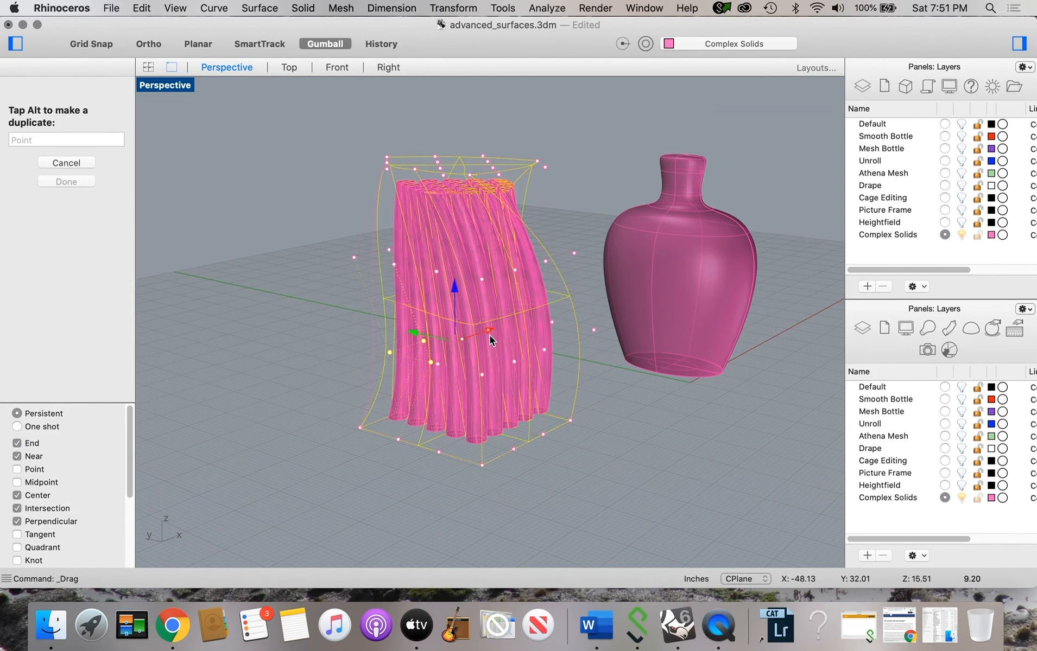
left_click_drag(446, 385, 446, 386)
Step: Stretch one bottom corner cage point downward and raise another bottom cage point into the cylinders
right_click_drag(300, 395, 436, 233)
left_click(656, 253)
left_click_drag(650, 273, 657, 216)
right_click_drag(733, 260, 585, 284)
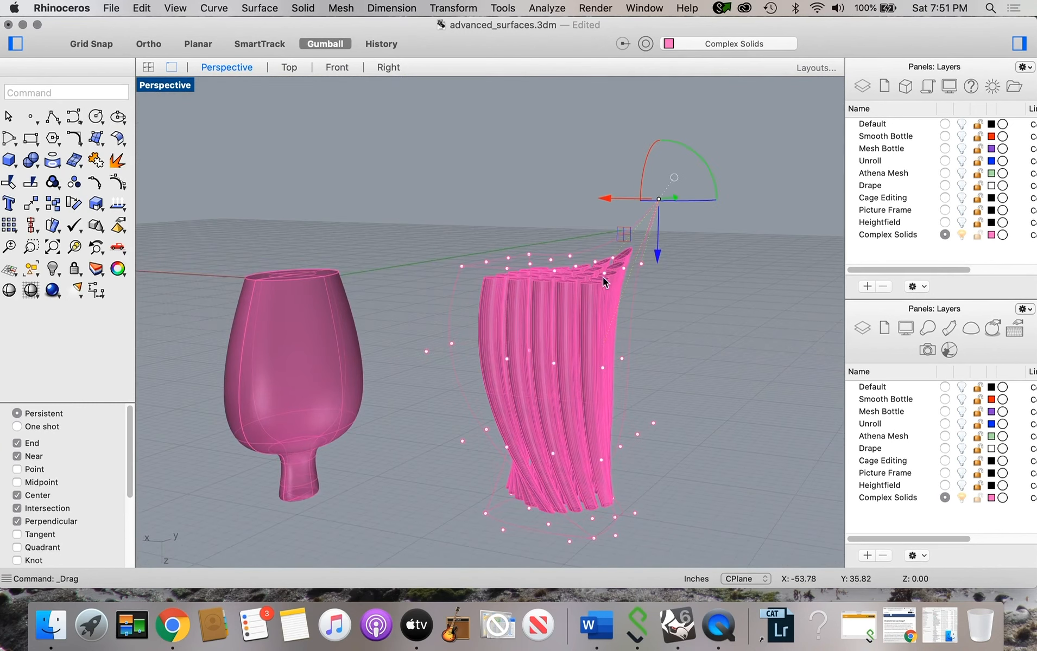
left_click(604, 274)
left_click_drag(603, 326, 603, 393)
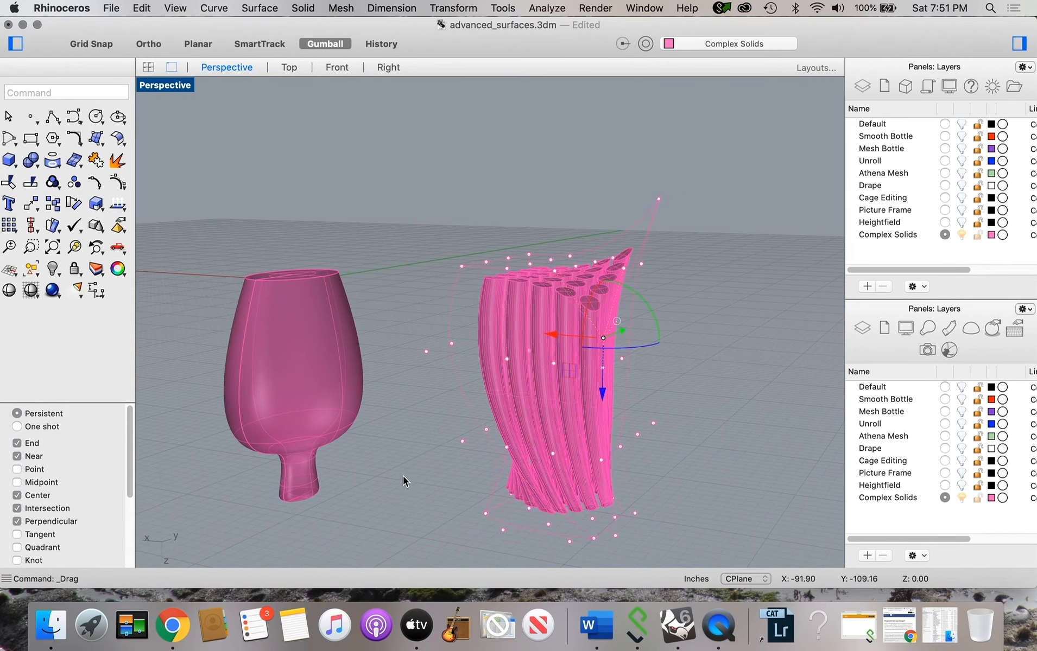
Step: Raise another bottom corner cage point and pull it far outward along X so the cylinder ends flare
right_click_drag(402, 476, 529, 388)
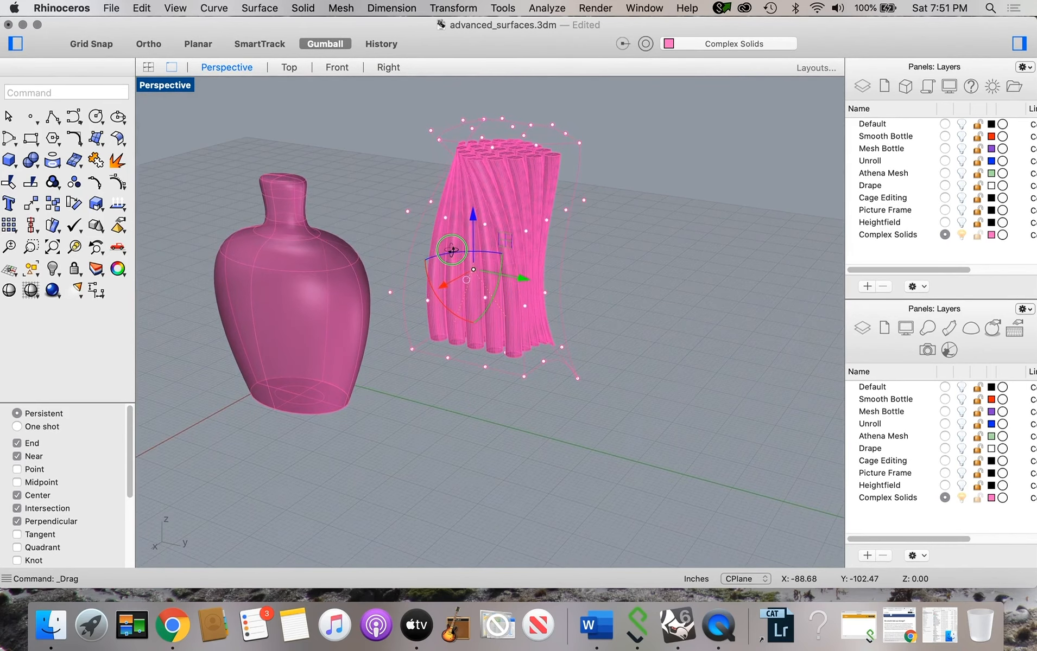
left_click(524, 374)
left_click(564, 394)
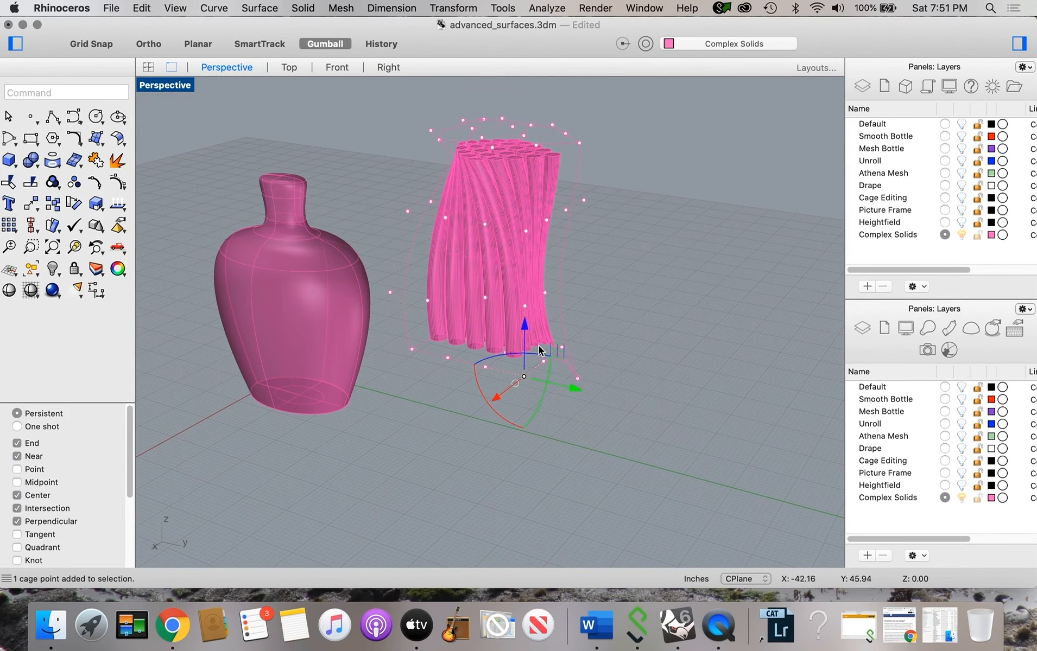
left_click_drag(527, 328, 548, 323)
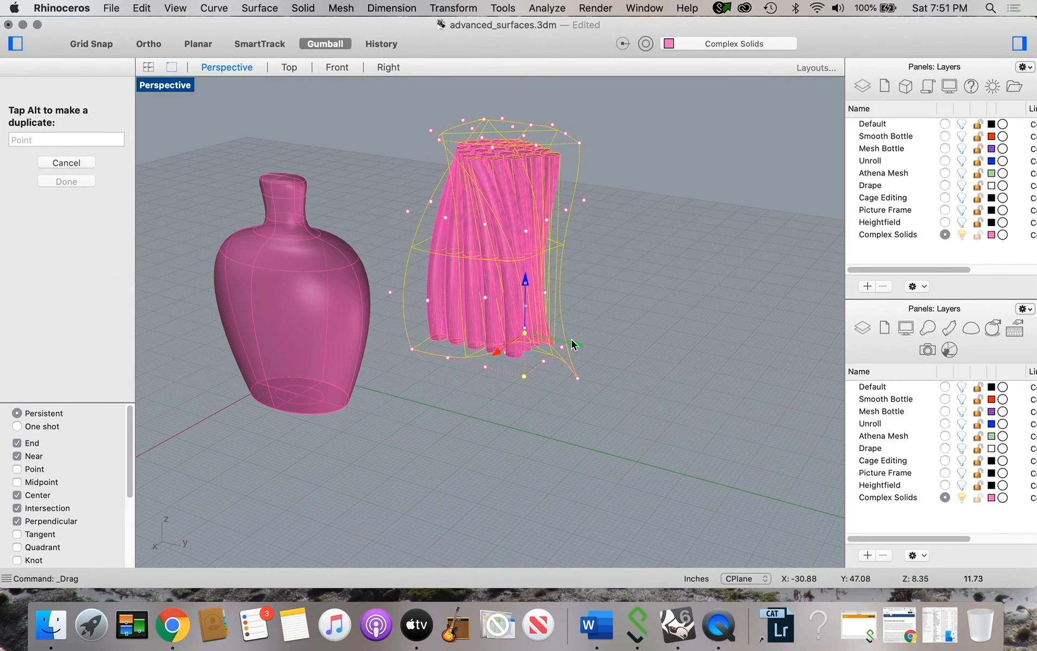
left_click_drag(496, 354, 434, 418)
right_click_drag(525, 455, 659, 265)
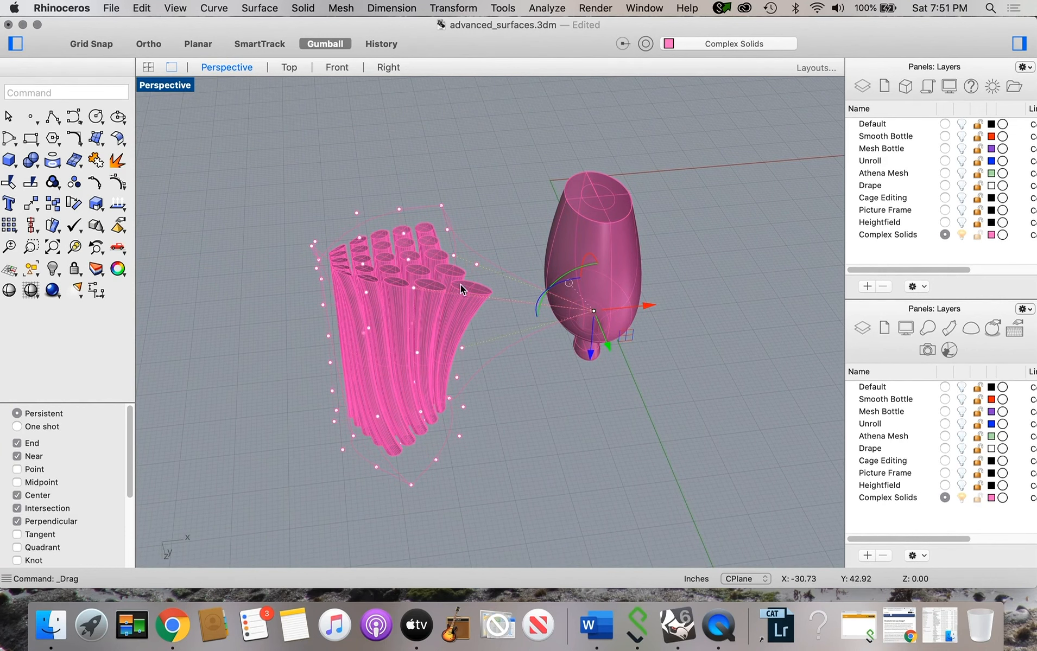
right_click_drag(463, 424, 439, 180)
left_click(398, 494)
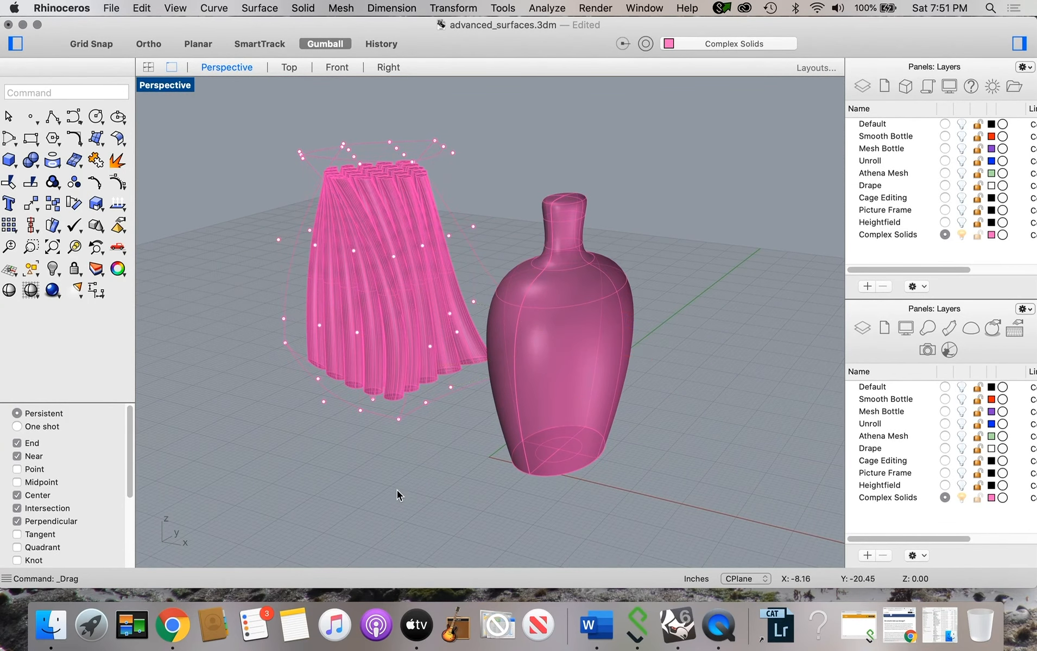
Step: Turn off the cage's control points
left_click(141, 8)
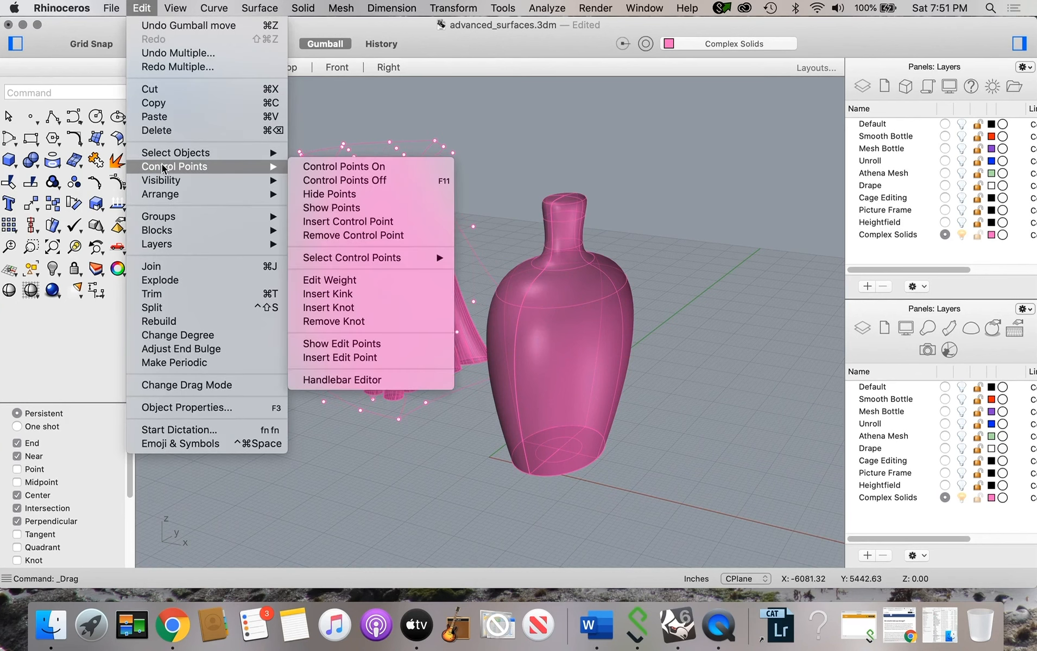
mouse_move(266, 167)
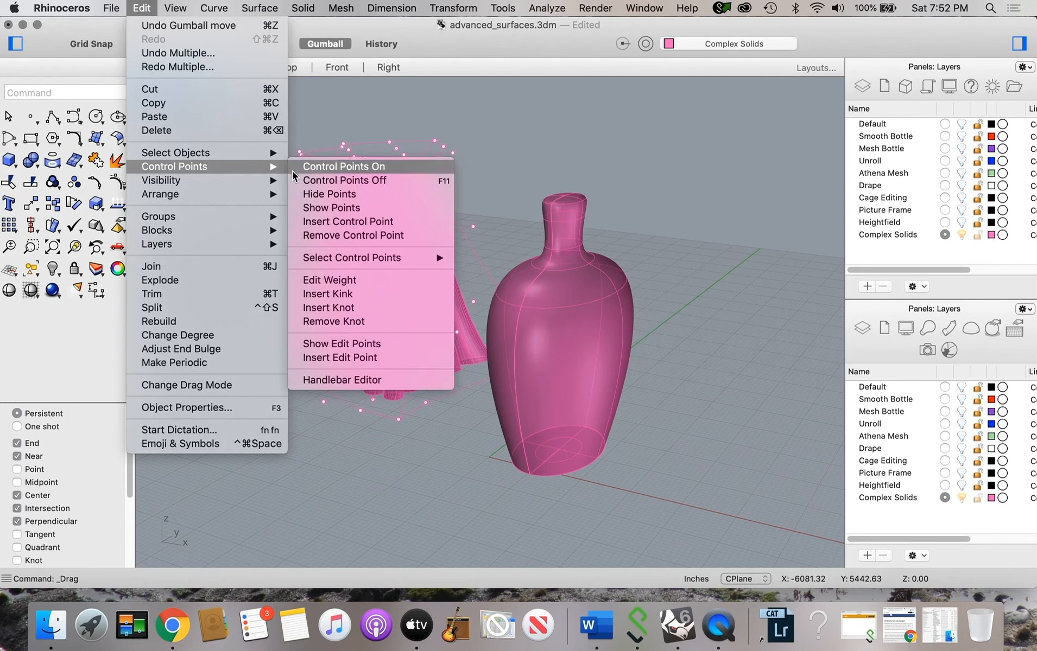
left_click(313, 181)
right_click_drag(326, 436, 335, 436)
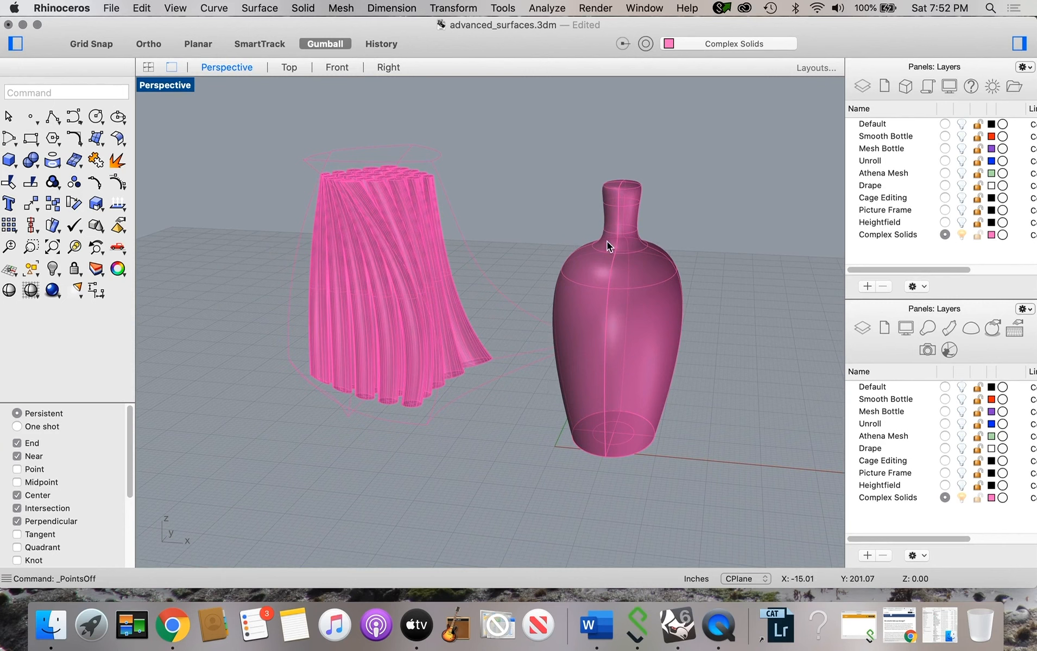
Step: Rotate the bottle 90 degrees around the Y axis so it lies on its side
left_click(617, 230)
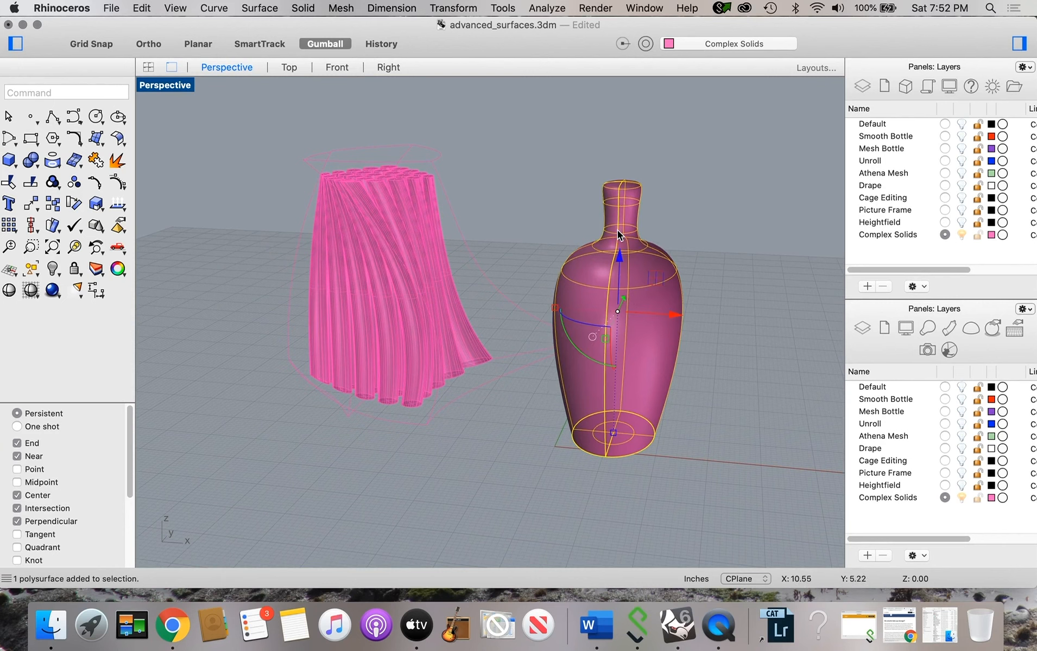
left_click(574, 351)
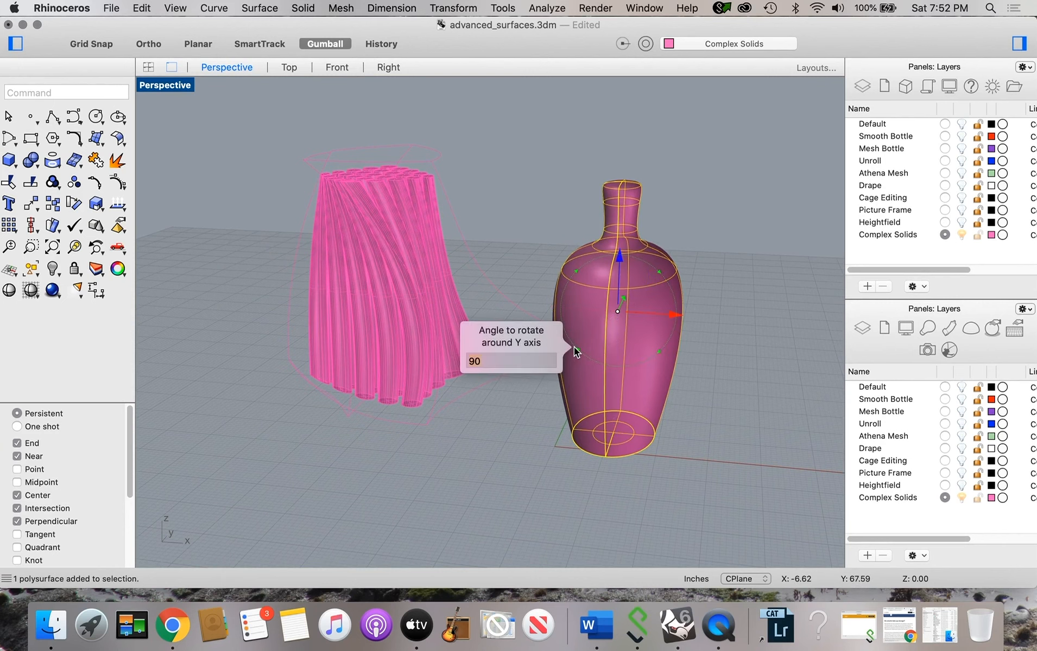
key("Return")
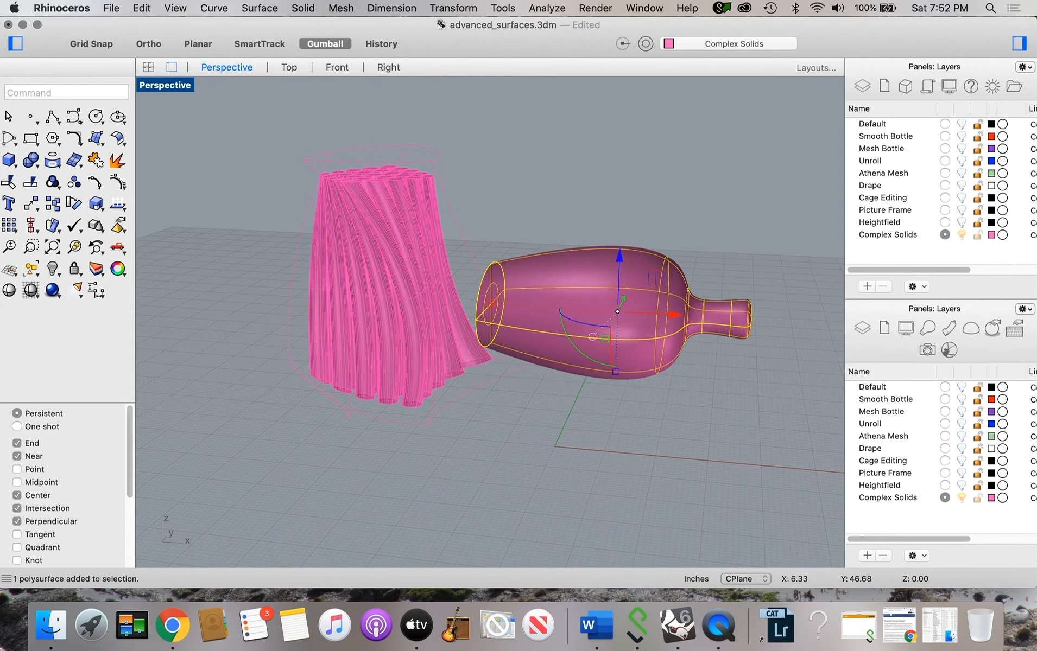
Step: Move the bottle along X and Y into the middle of the deformed cylinders
left_click_drag(675, 319, 456, 302)
right_click_drag(470, 342, 429, 296)
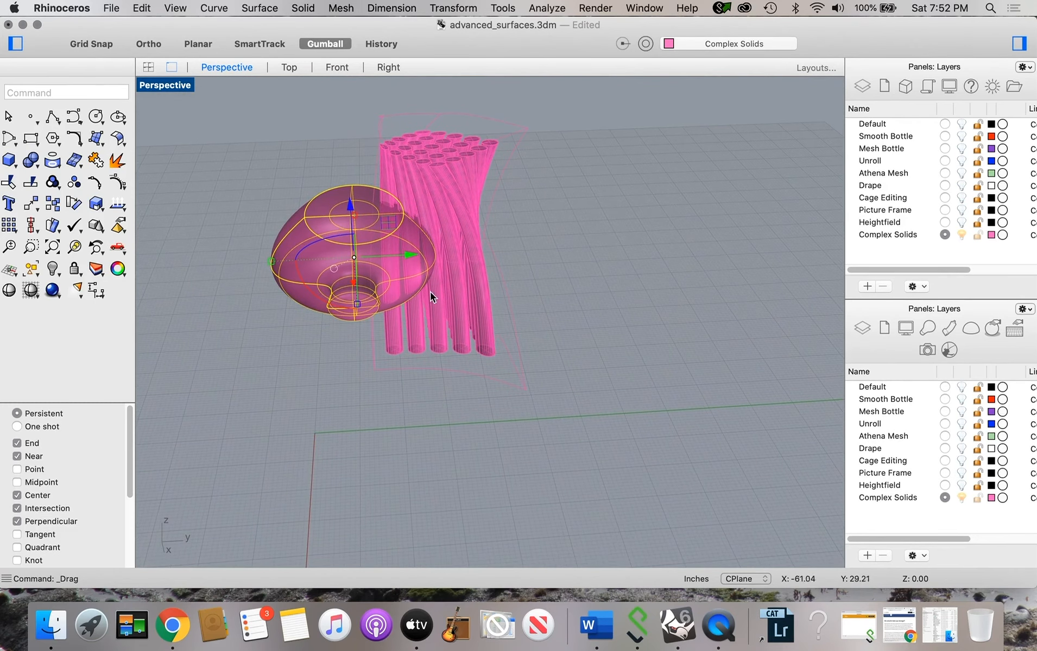
left_click_drag(412, 257, 481, 255)
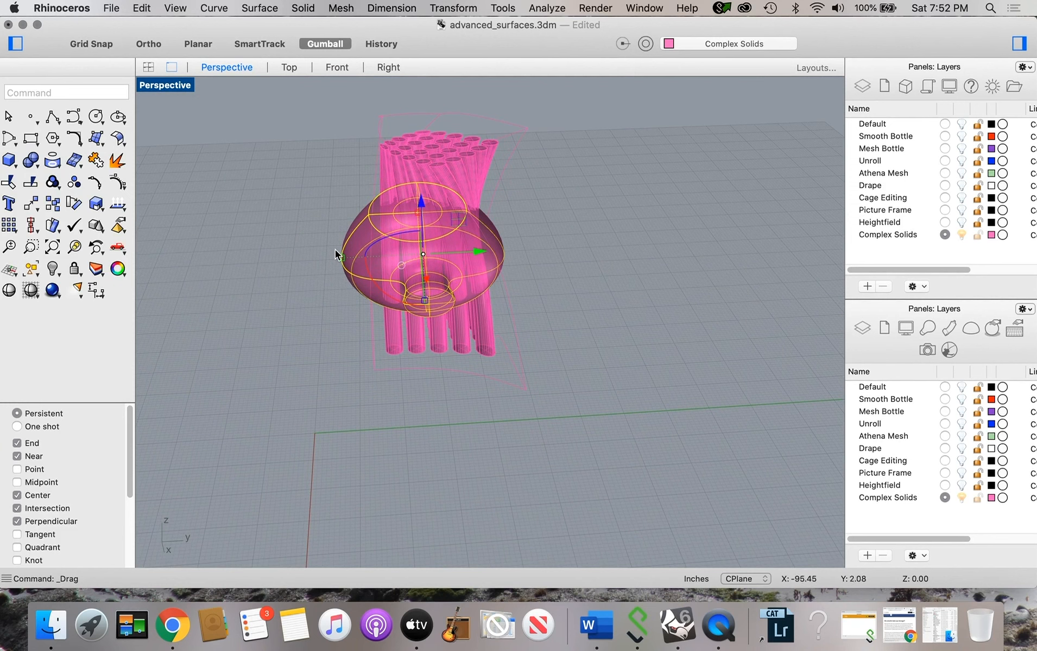
Step: Rotate the bottle so it lies diagonally across the cylinders and raise it along its tilted Z axis
left_click_drag(369, 271, 379, 296)
right_click_drag(317, 354, 420, 361)
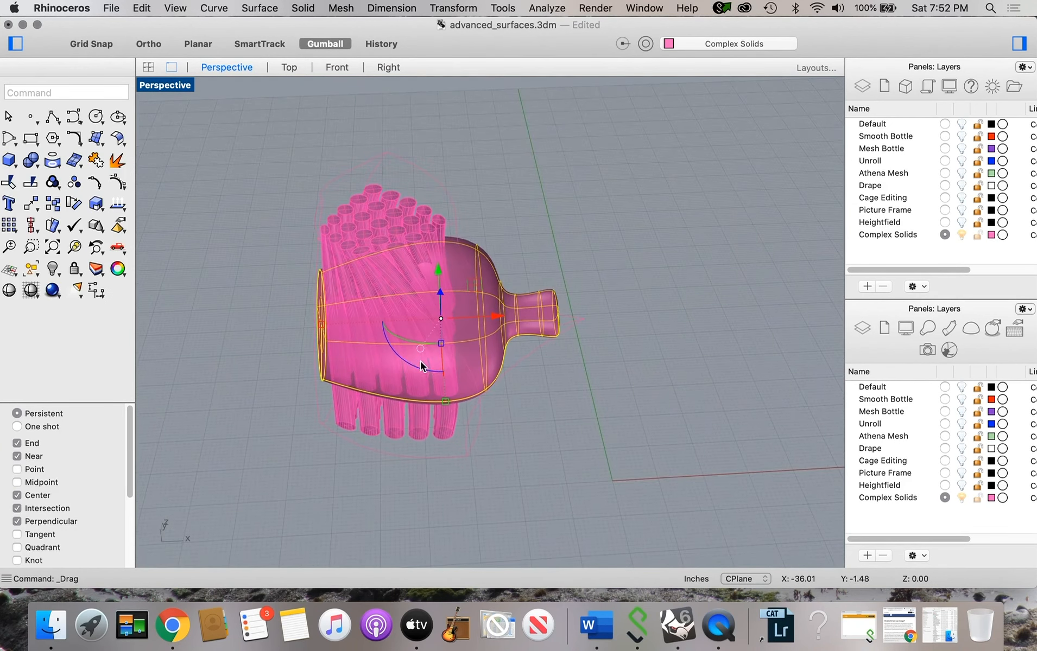
left_click_drag(395, 356, 422, 377)
right_click_drag(422, 377, 463, 419)
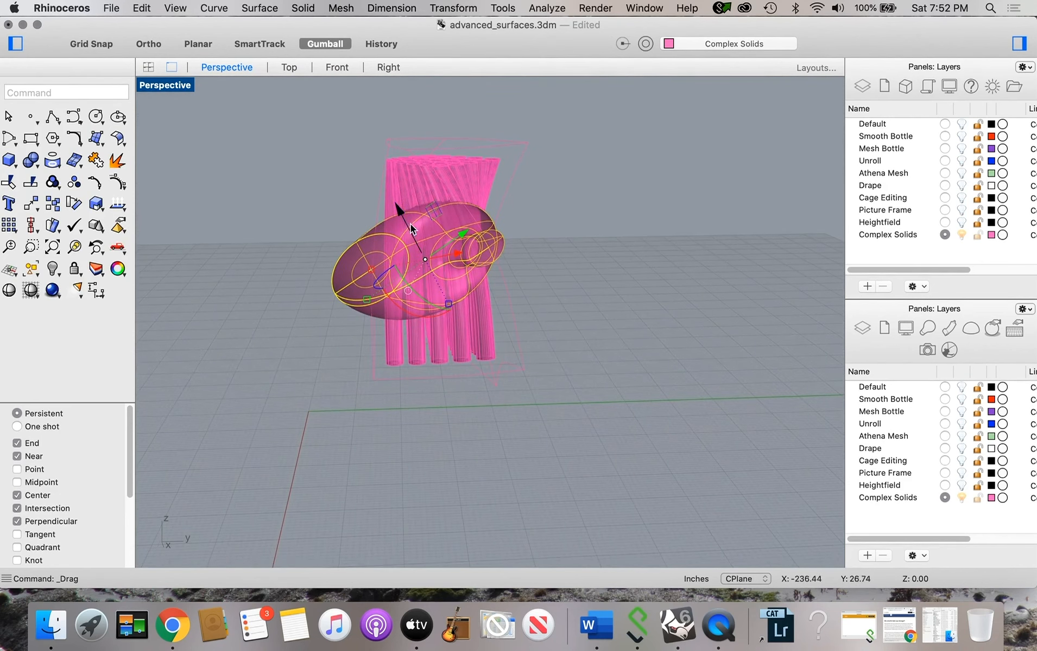
left_click_drag(397, 214, 398, 184)
right_click_drag(387, 345, 395, 387)
left_click_drag(400, 384, 426, 402)
right_click_drag(426, 403, 506, 474)
Step: Fine-tune the bottle's tilt and position so the cylinders pass through its body while the neck stays clear, then deselect it
left_click_drag(387, 225, 383, 198)
left_click_drag(354, 271, 422, 251)
left_click_drag(430, 201, 432, 203)
right_click_drag(429, 248, 606, 288)
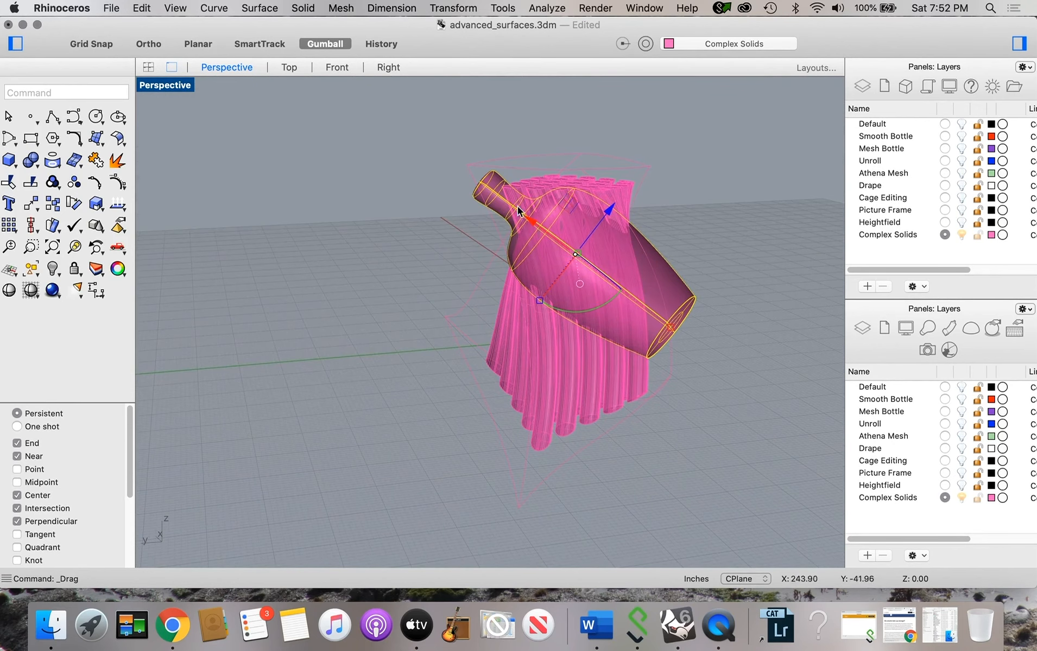
left_click_drag(529, 219, 514, 208)
left_click_drag(594, 199, 583, 215)
right_click_drag(539, 339, 313, 442)
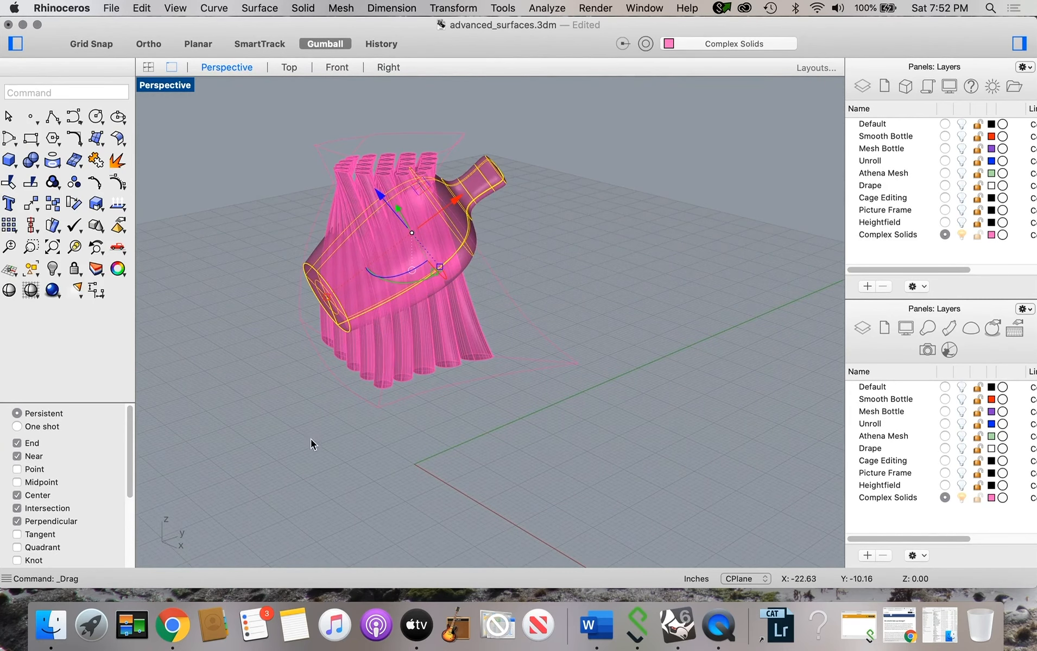
left_click(590, 474)
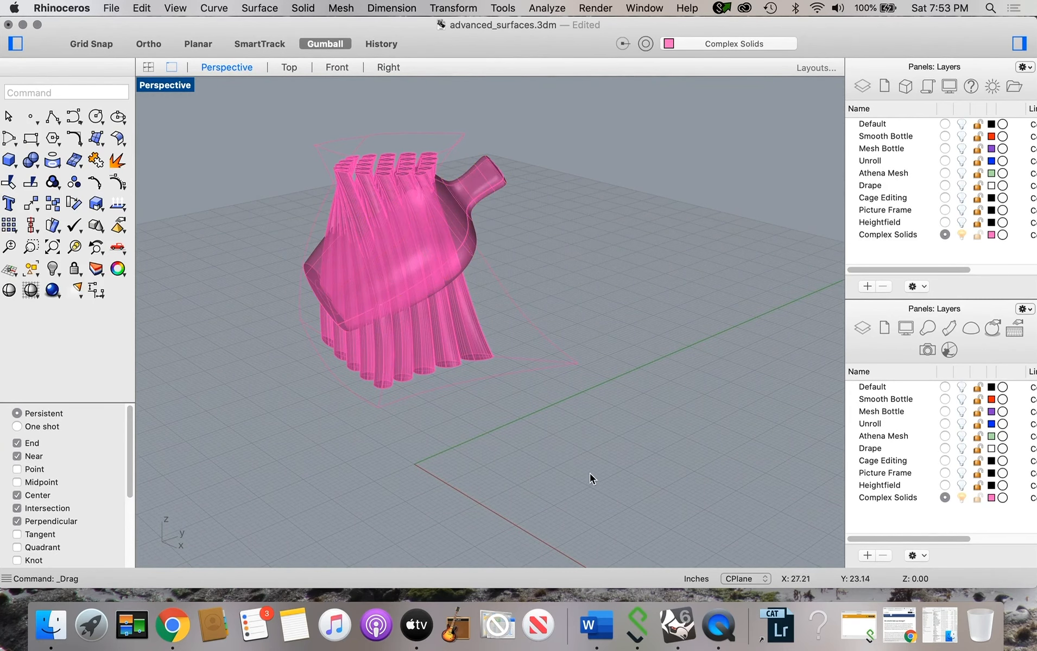
Step: Subtract the deformed cylinder group from the bottle with Boolean Difference, deleting the input objects
left_click(304, 8)
left_click(346, 384)
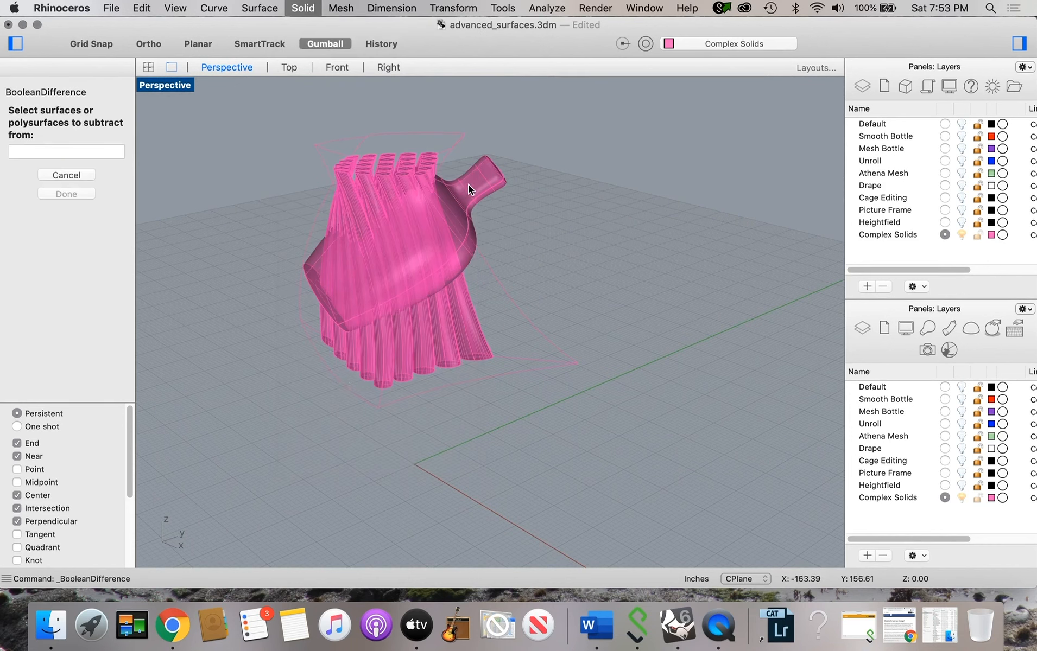
left_click(492, 184)
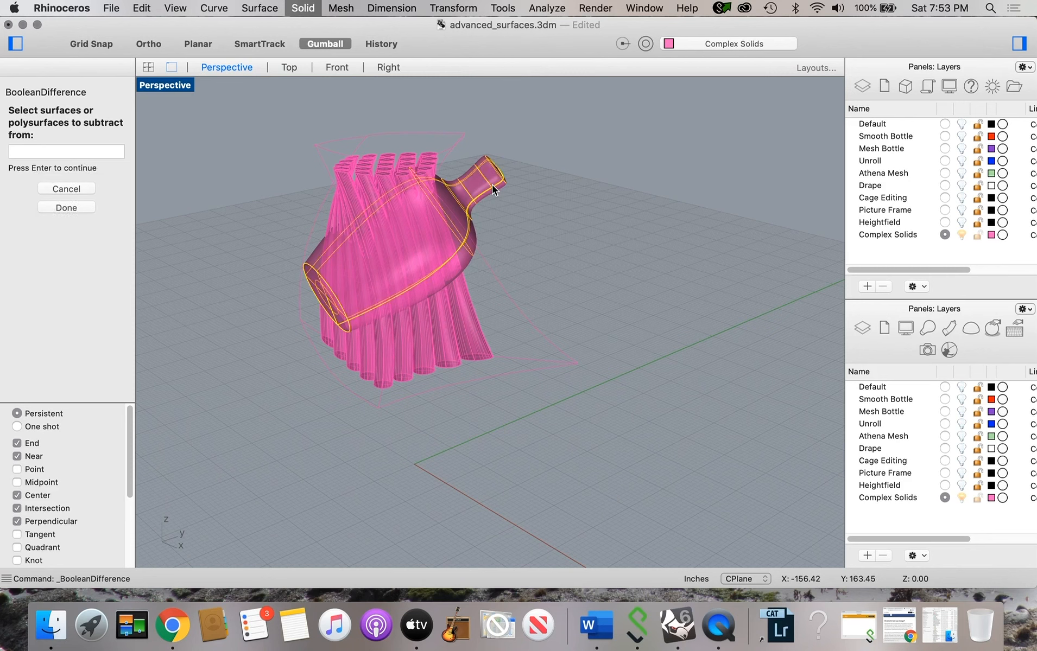
key("Return")
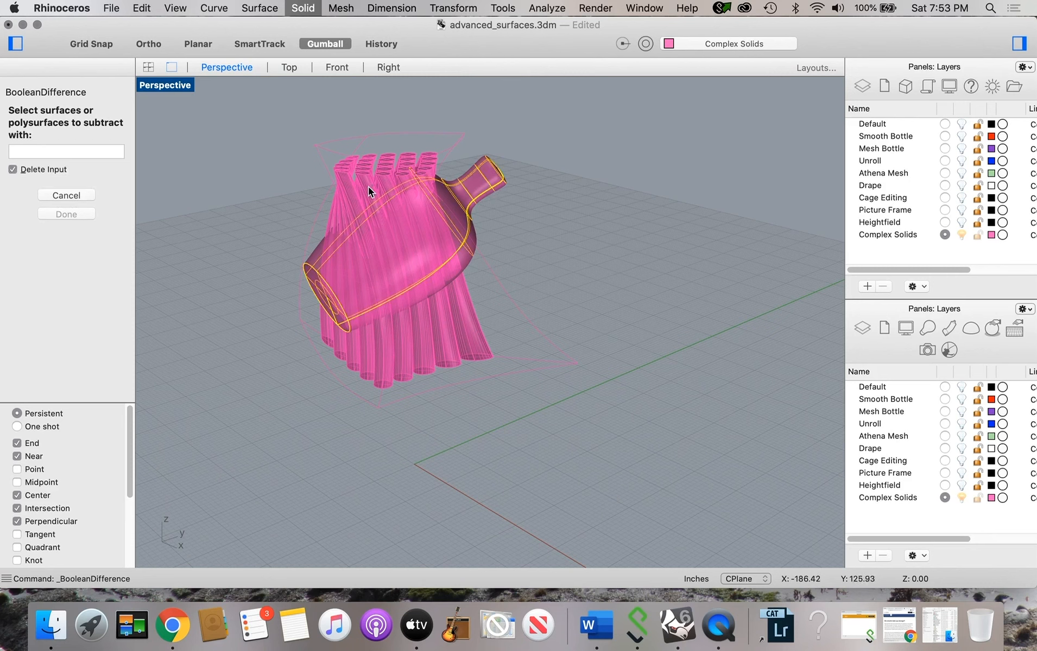
left_click(346, 183)
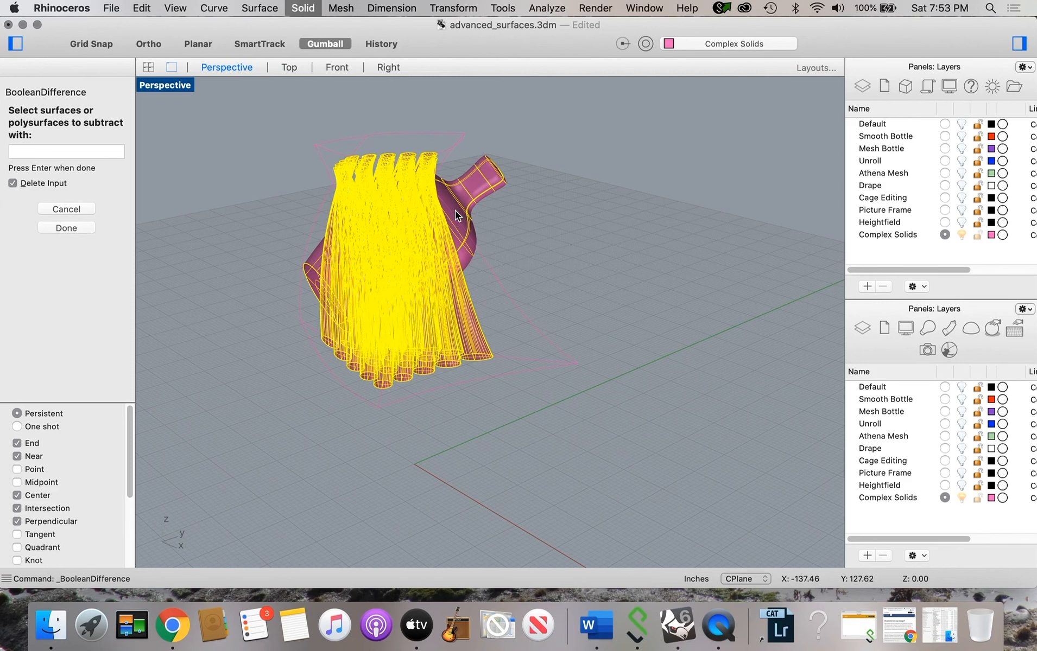
key("Return")
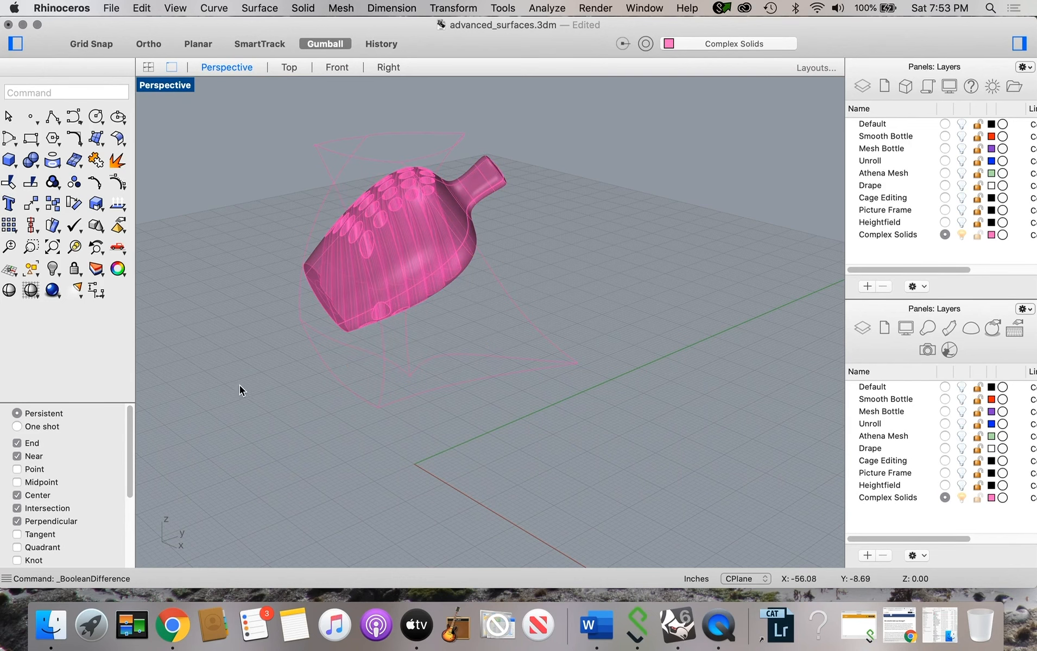
Step: Rotate the perforated bottle about the X axis to bring it nearly upright and deselect it
right_click_drag(262, 376, 424, 362)
left_click(515, 281)
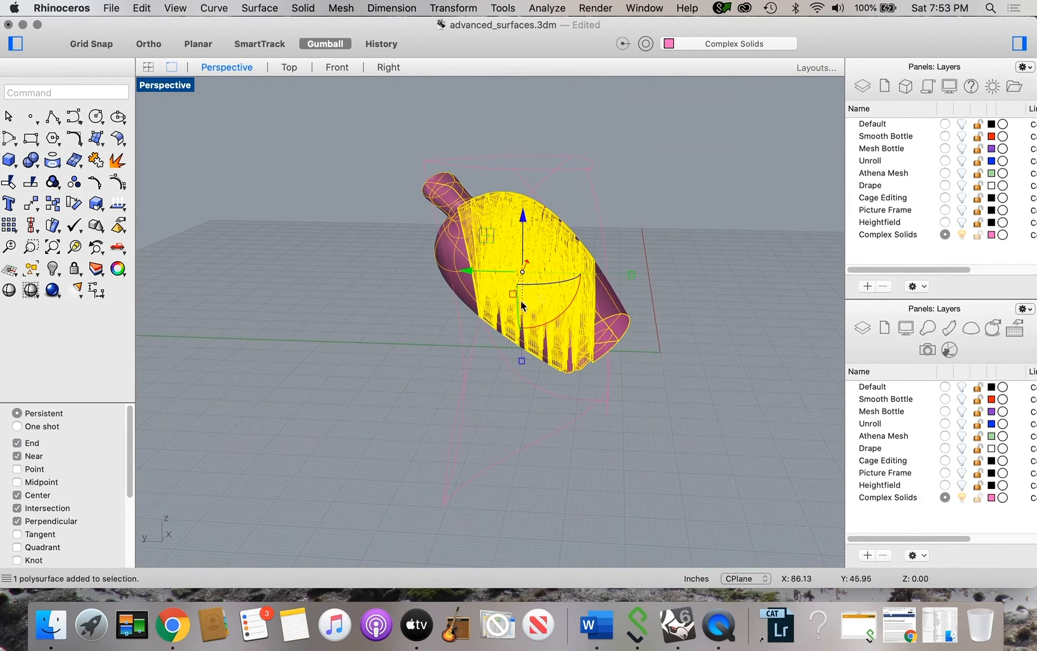
left_click_drag(576, 293, 464, 285)
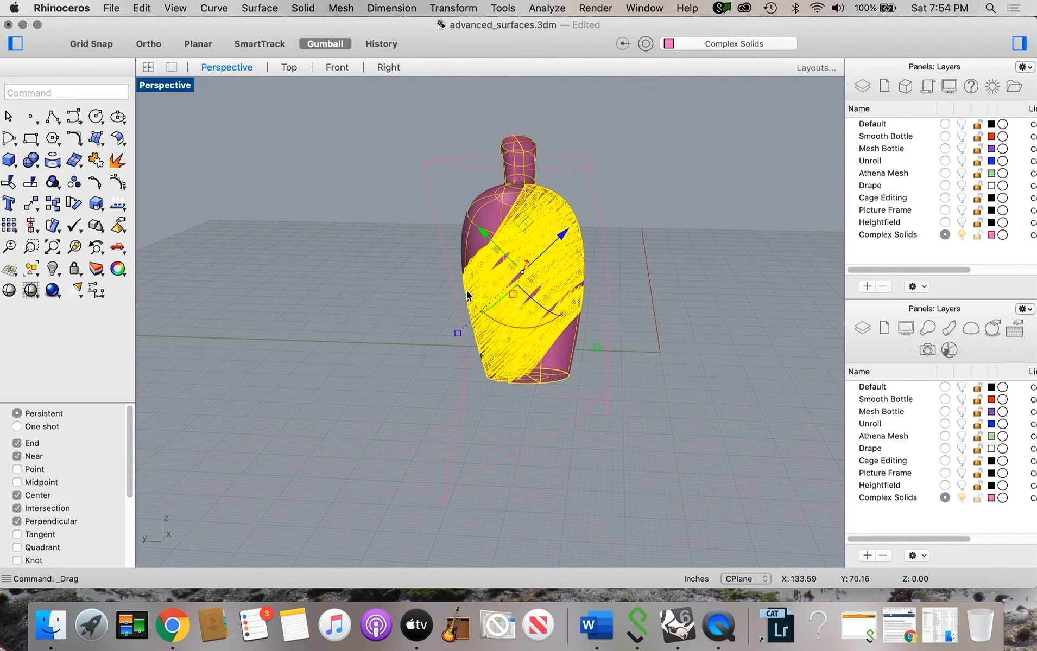
right_click_drag(692, 320, 606, 328)
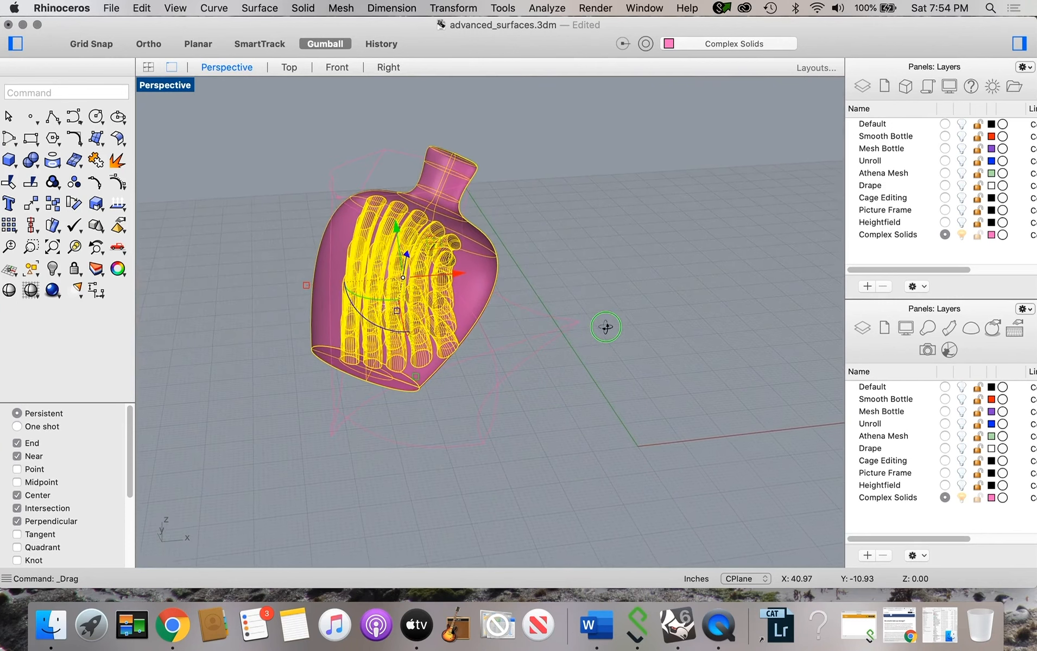
left_click(533, 406)
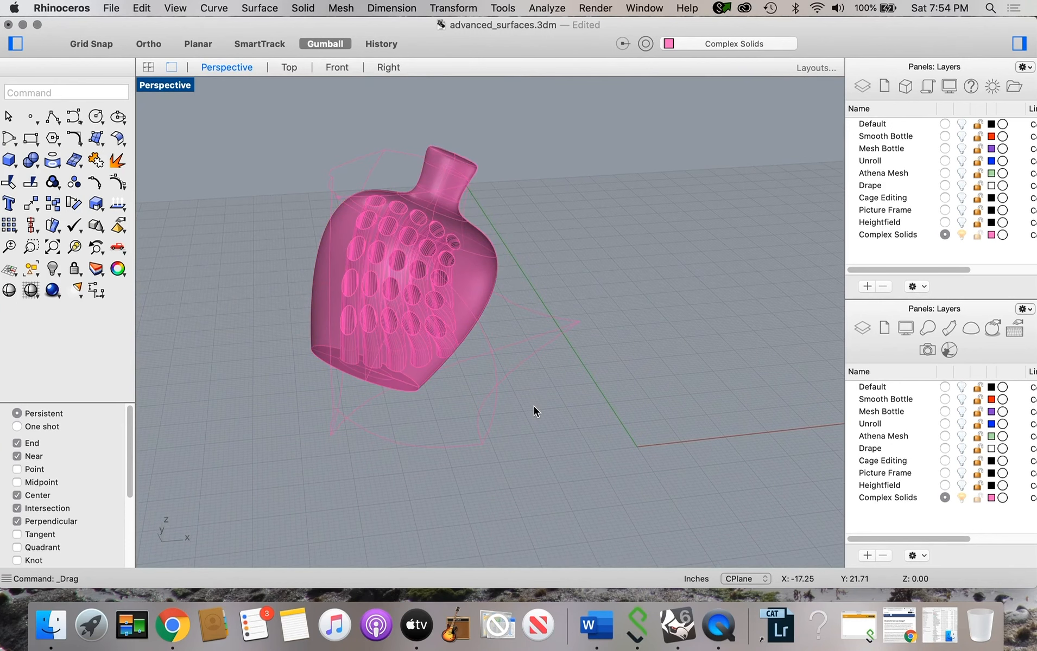